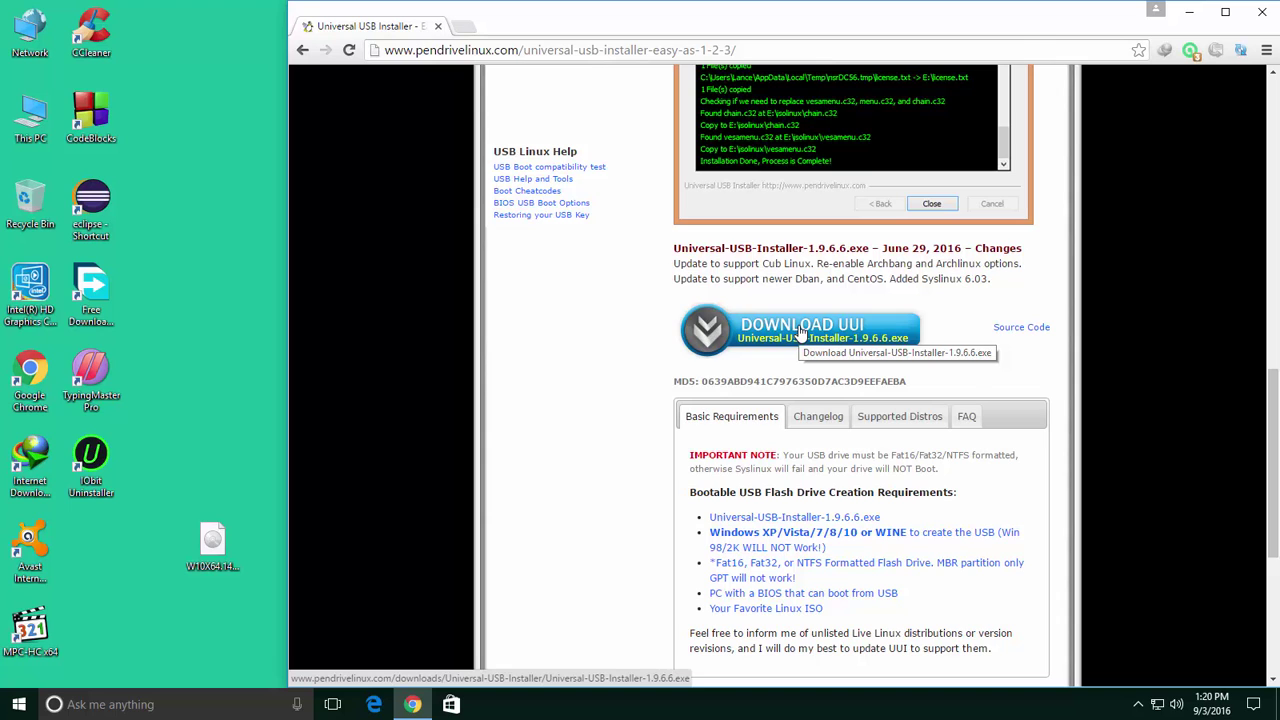
# Step: Download Universal-USB-Installer-1.9.6.6.exe from the Pendrivelinux page, saving it to the Desktop folder
pyautogui.click(800, 333)
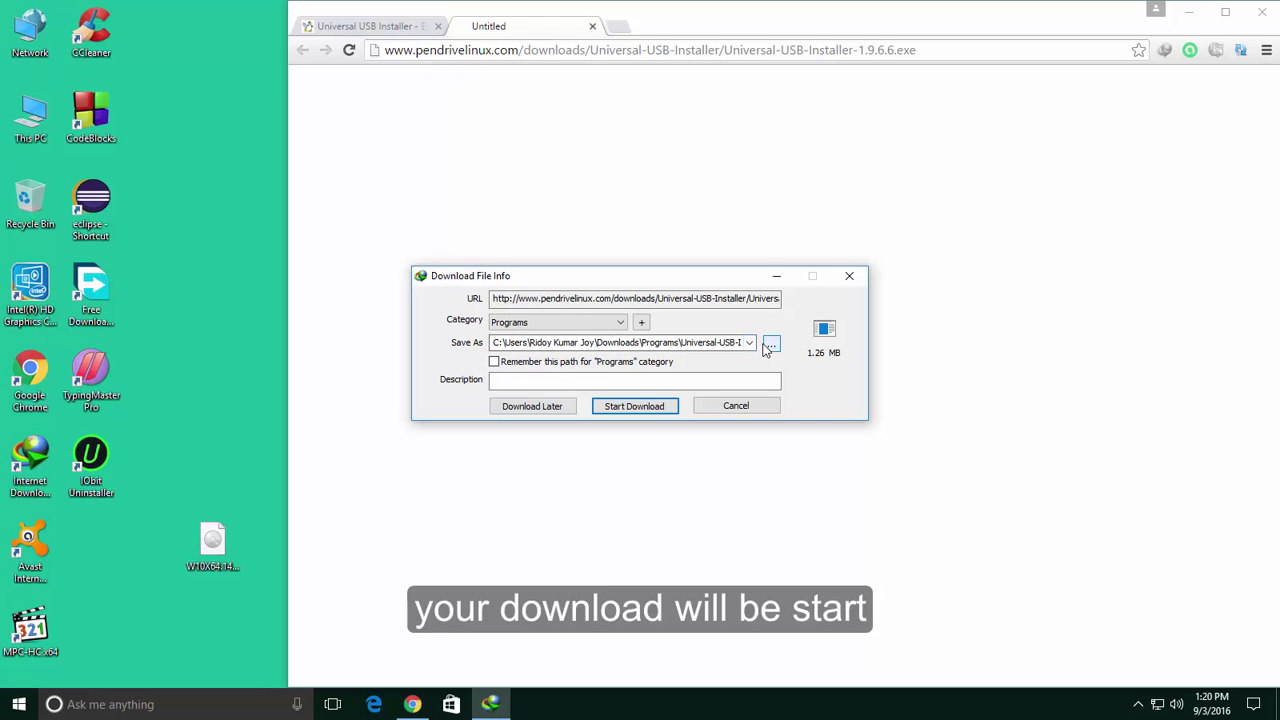
pyautogui.click(771, 345)
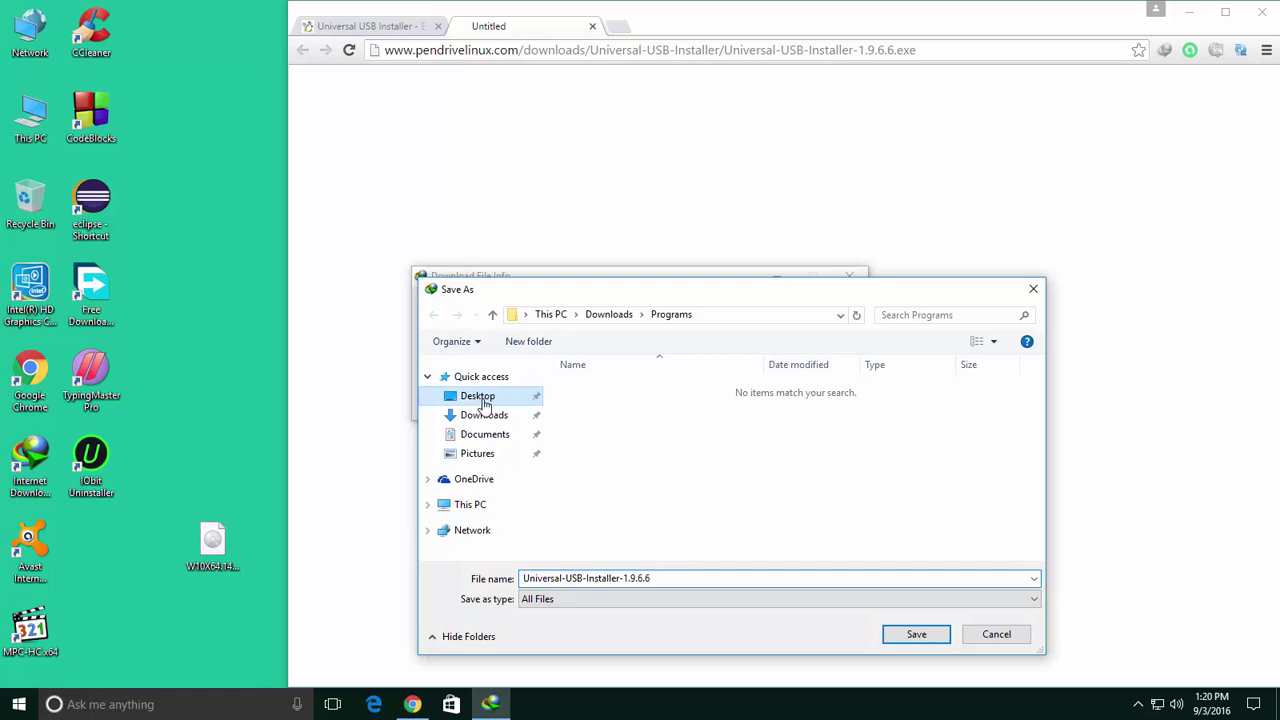
pyautogui.click(478, 397)
pyautogui.click(914, 634)
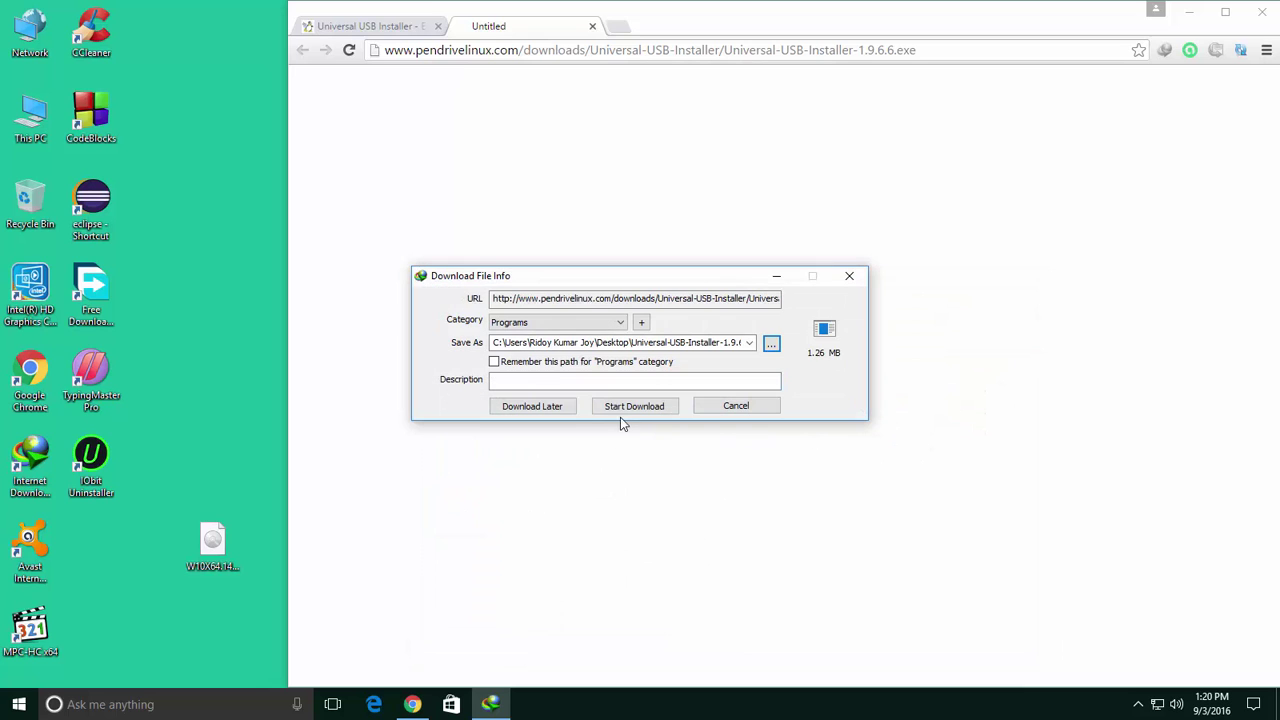
pyautogui.click(630, 406)
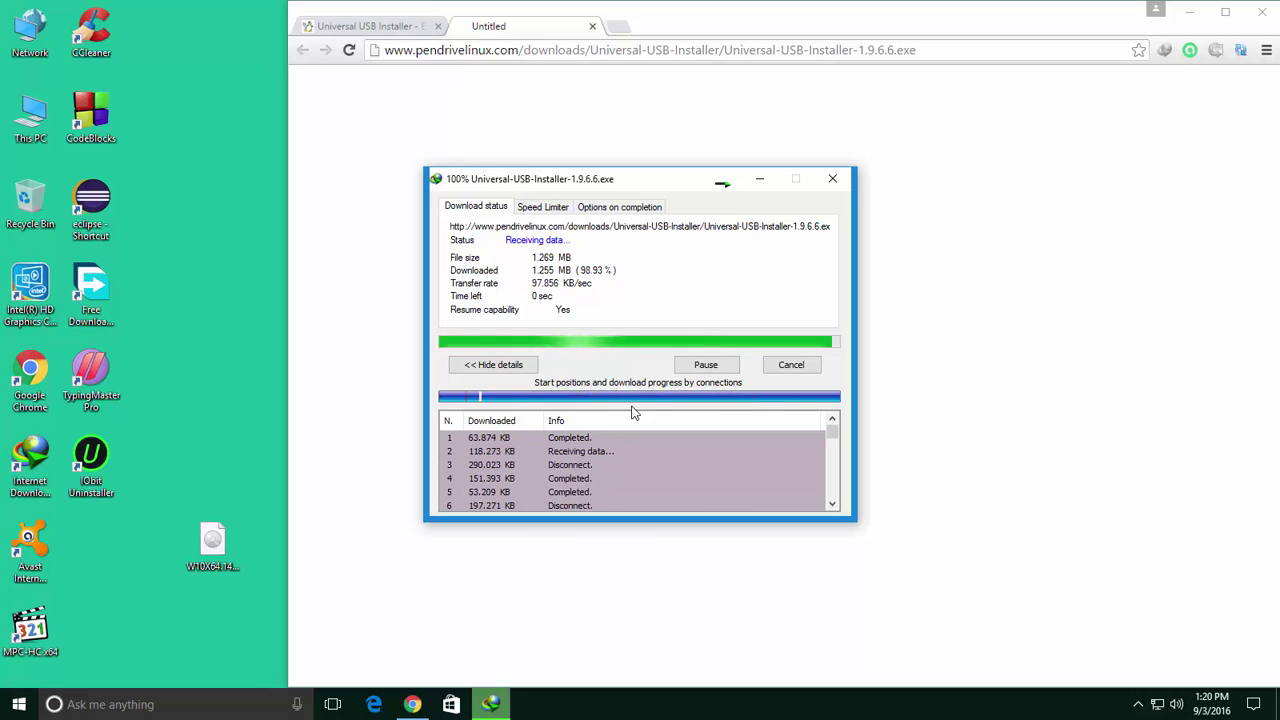
pyautogui.click(783, 408)
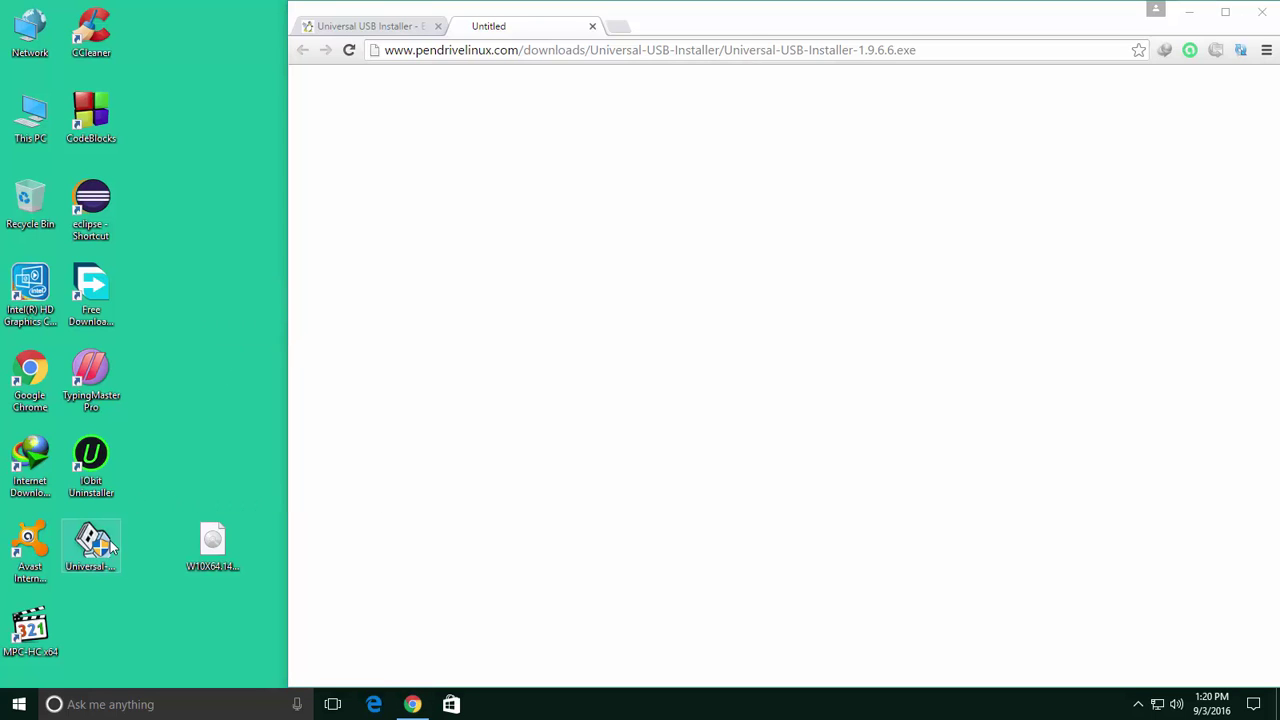
# Step: Move the downloaded Universal USB Installer icon to an empty desktop area, then close the browser window and refresh the desktop
pyautogui.moveTo(112, 545); pyautogui.dragTo(234, 292)
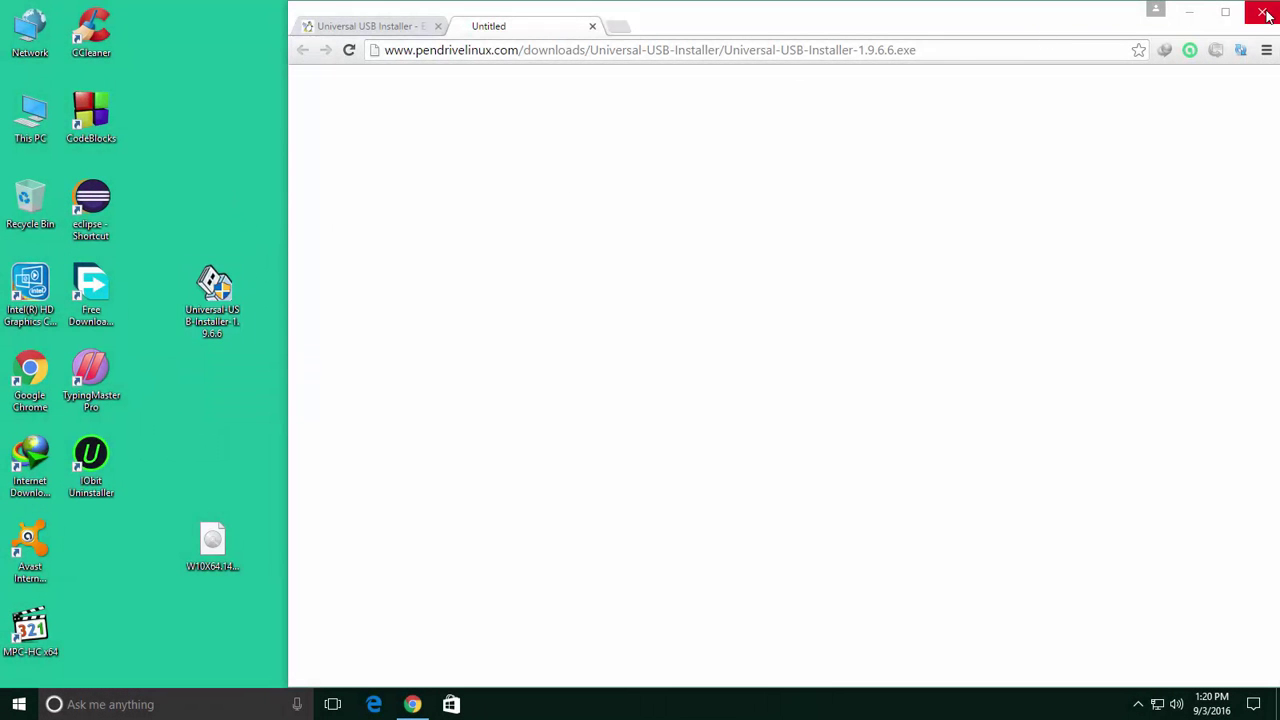
pyautogui.click(1189, 12)
pyautogui.rightClick(457, 171)
pyautogui.click(529, 216)
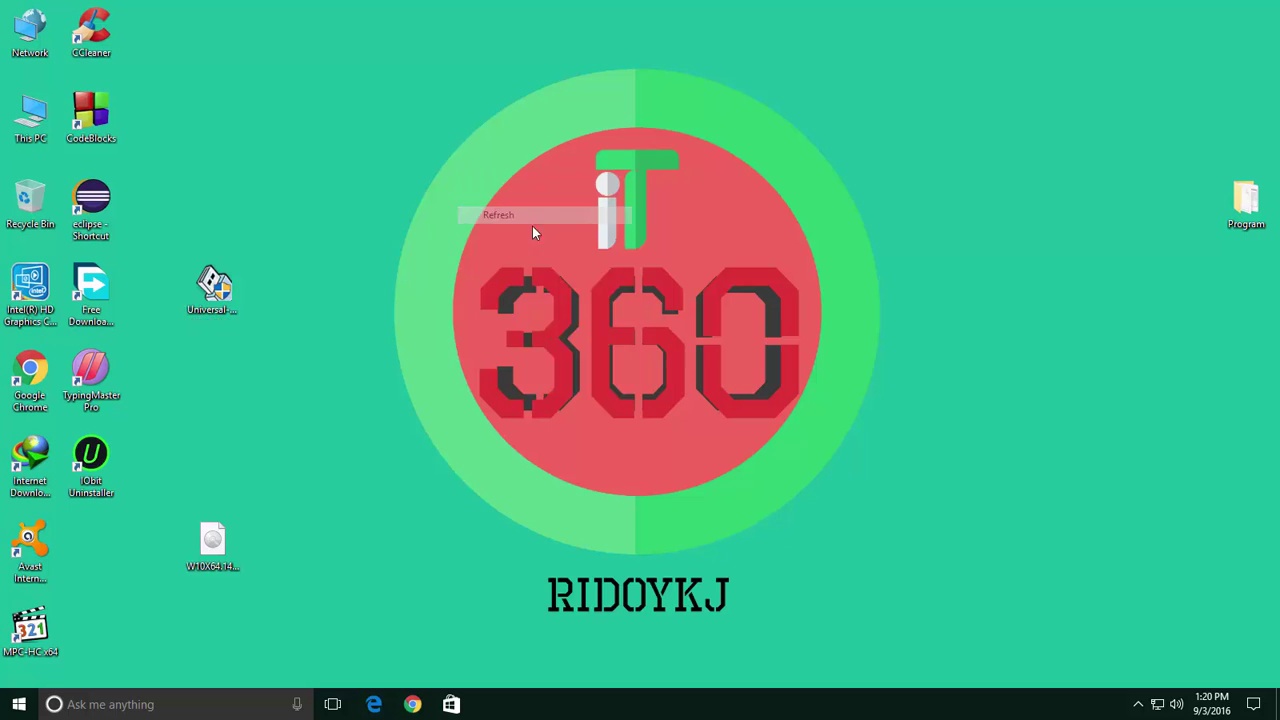
pyautogui.rightClick(527, 213)
pyautogui.click(567, 264)
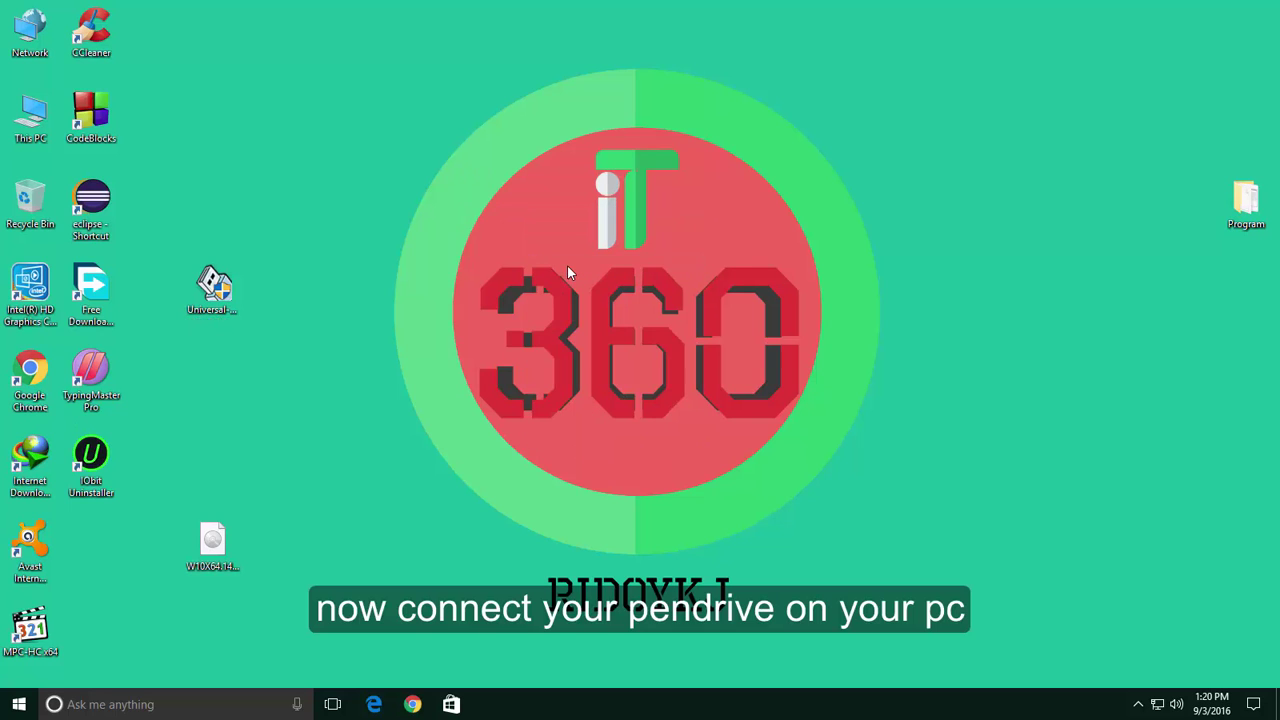
# Step: Open This PC and check the contents of the USB flash drive UUI (D:)
pyautogui.doubleClick(33, 118)
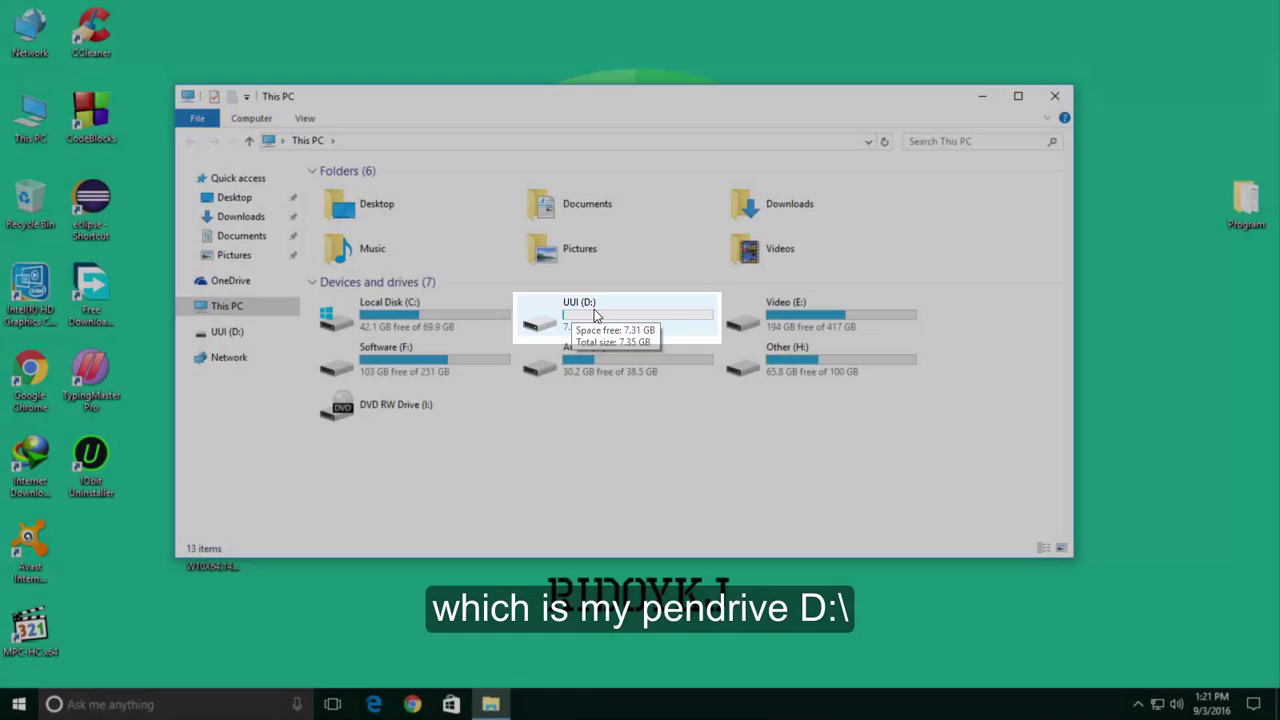
pyautogui.doubleClick(594, 312)
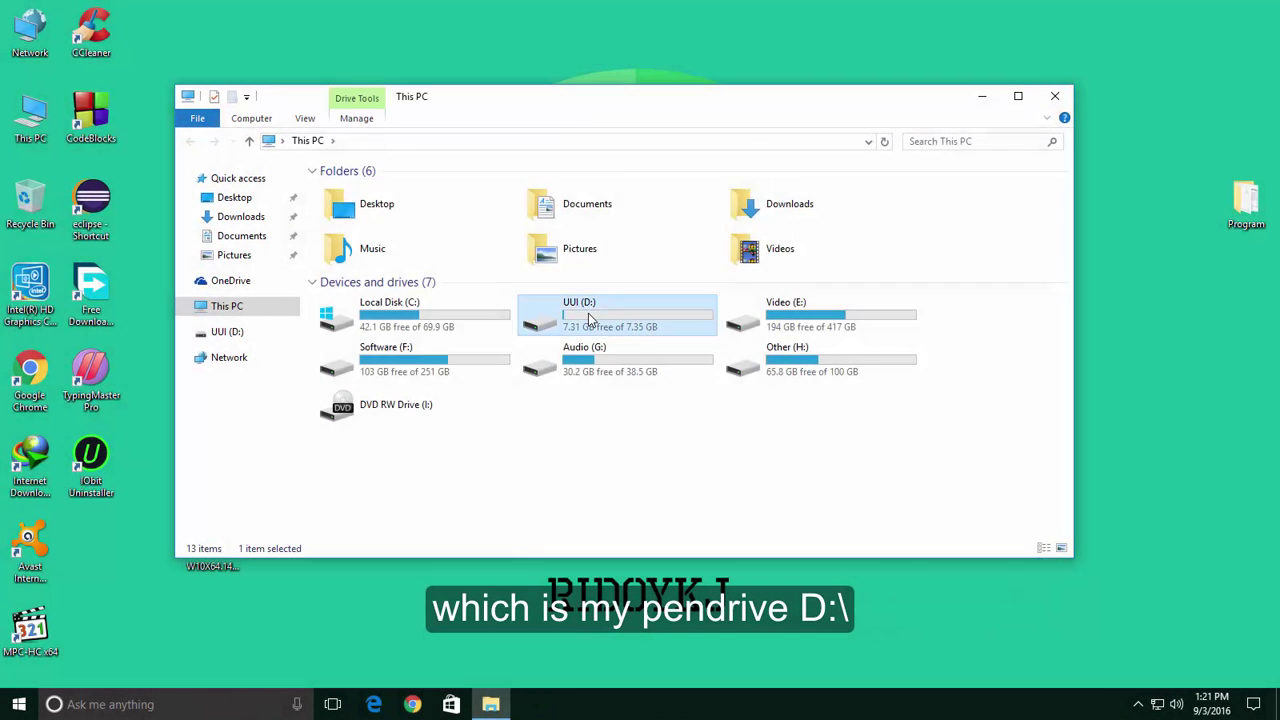
pyautogui.click(250, 142)
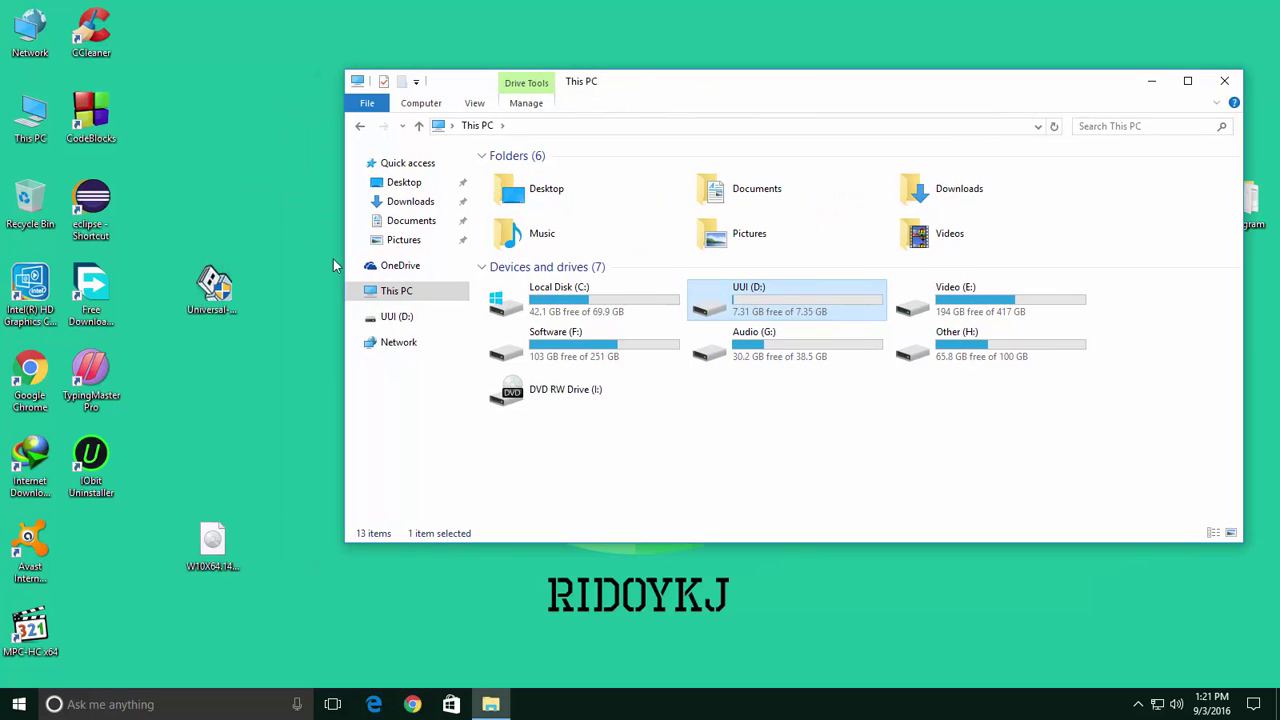
# Step: Move the W10X64 Windows ISO file higher on the desktop, beneath the Universal USB Installer icon, and refresh the desktop
pyautogui.rightClick(199, 163)
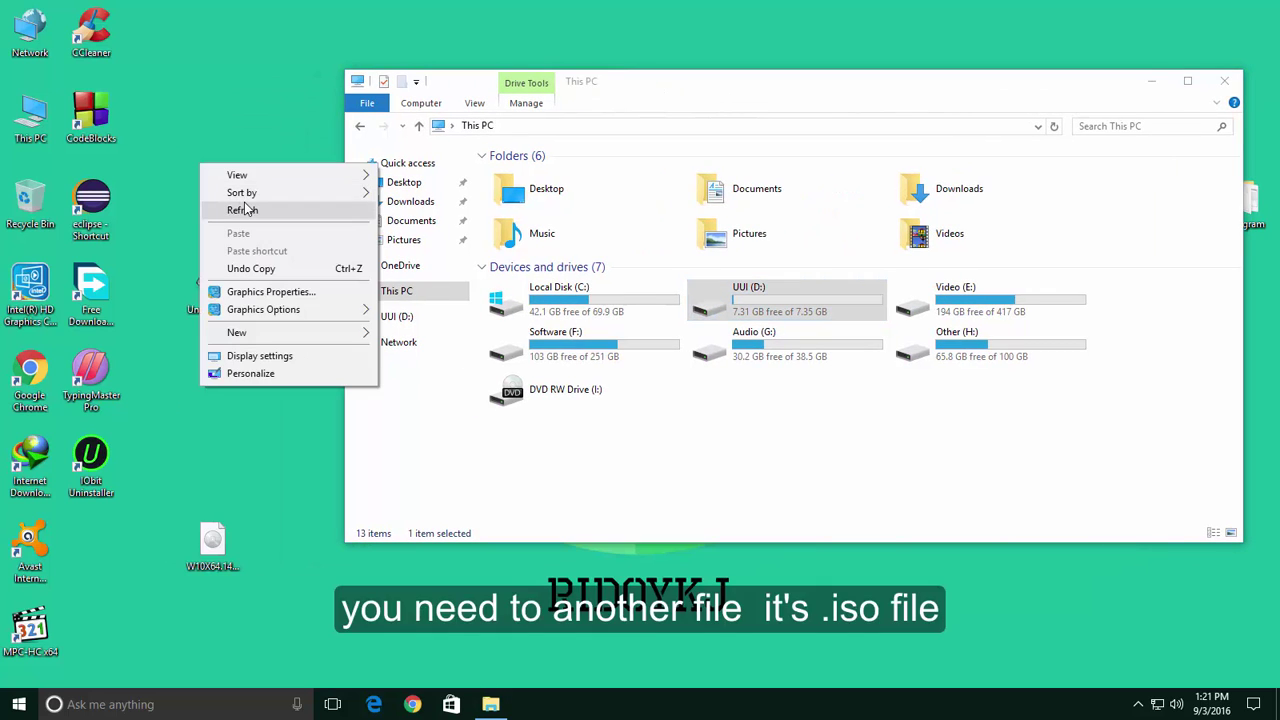
pyautogui.click(246, 208)
pyautogui.moveTo(224, 543); pyautogui.dragTo(224, 440)
pyautogui.rightClick(253, 391)
pyautogui.click(272, 434)
pyautogui.rightClick(262, 375)
pyautogui.click(295, 419)
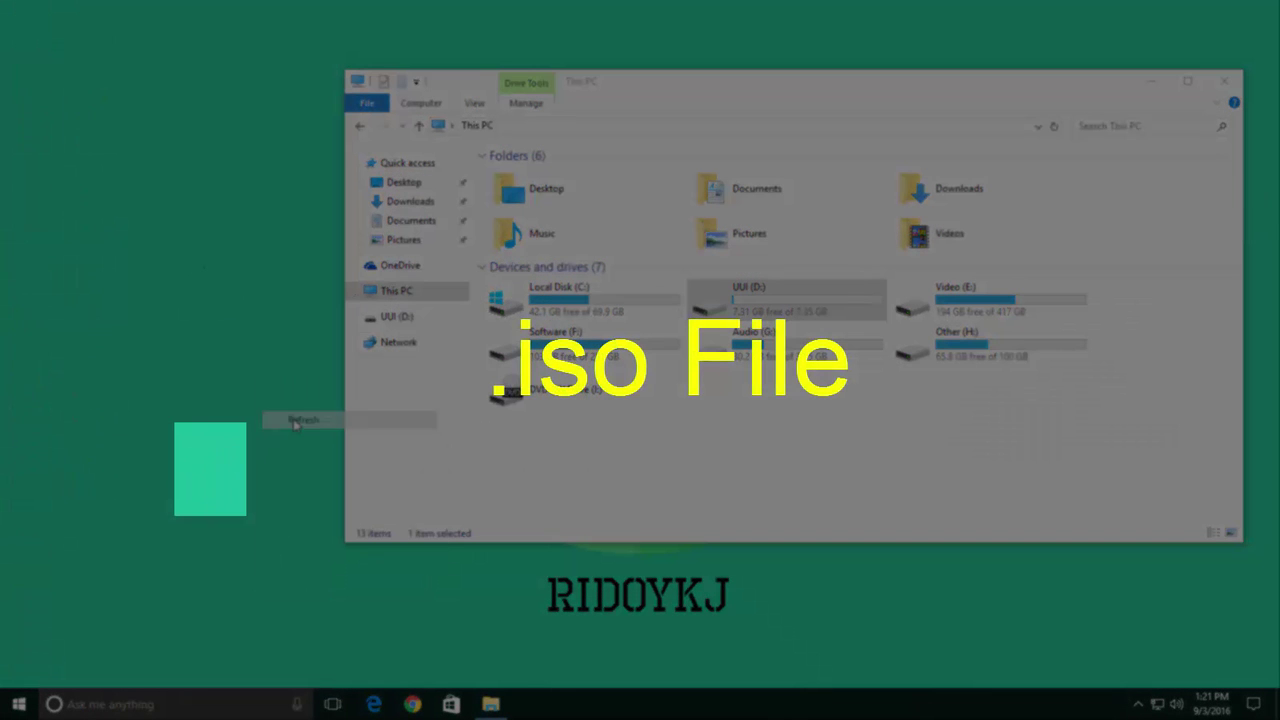
pyautogui.moveTo(230, 485)
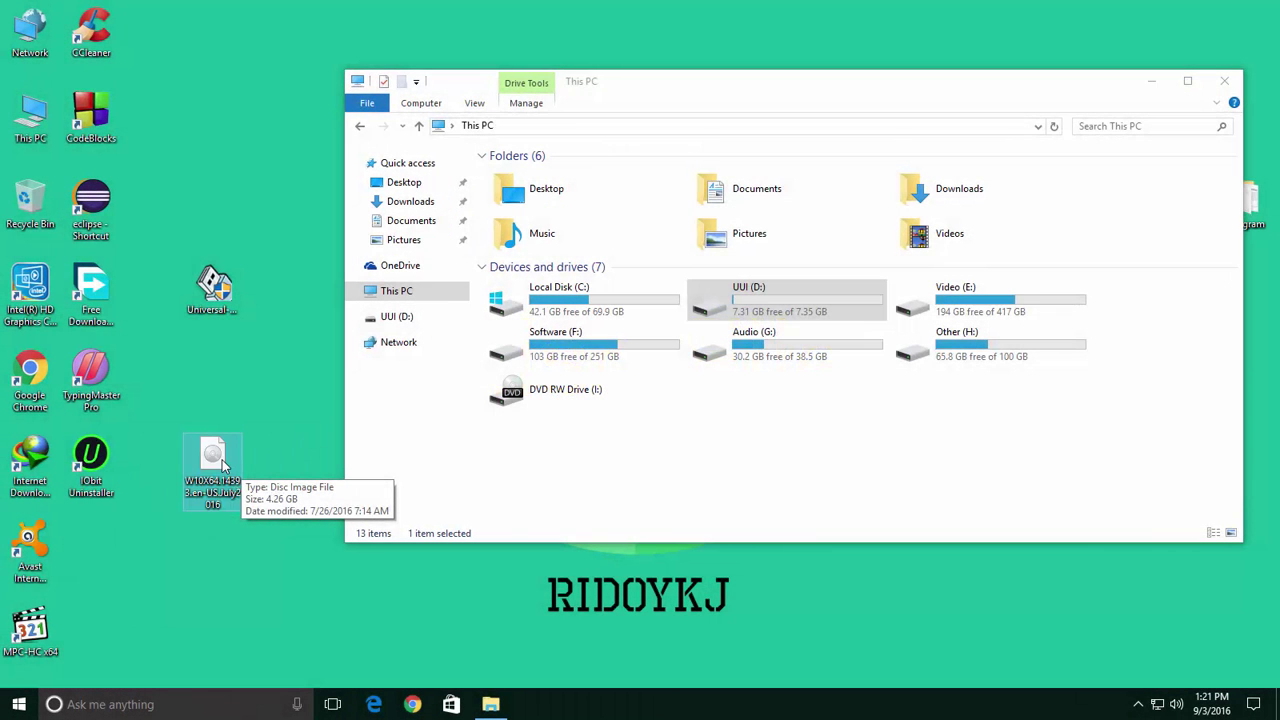
pyautogui.rightClick(248, 367)
pyautogui.click(286, 413)
pyautogui.rightClick(280, 411)
pyautogui.click(286, 457)
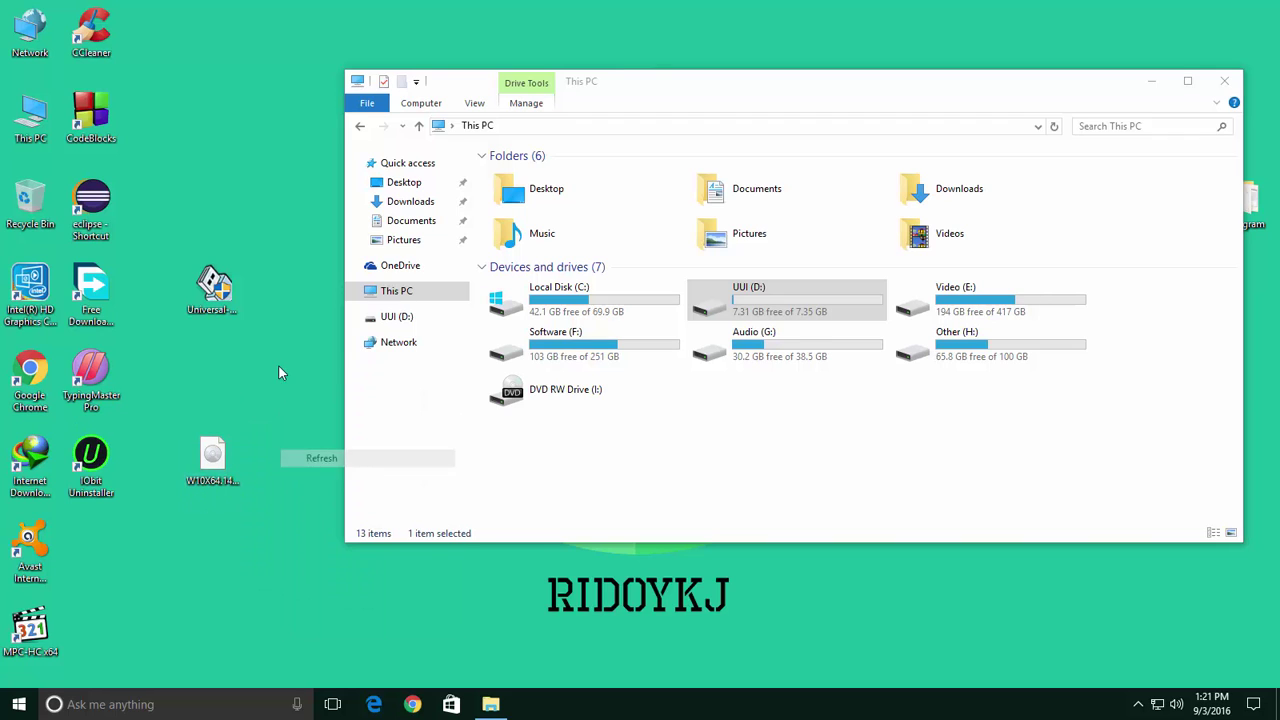
pyautogui.rightClick(278, 364)
pyautogui.click(291, 410)
pyautogui.rightClick(285, 386)
pyautogui.click(295, 432)
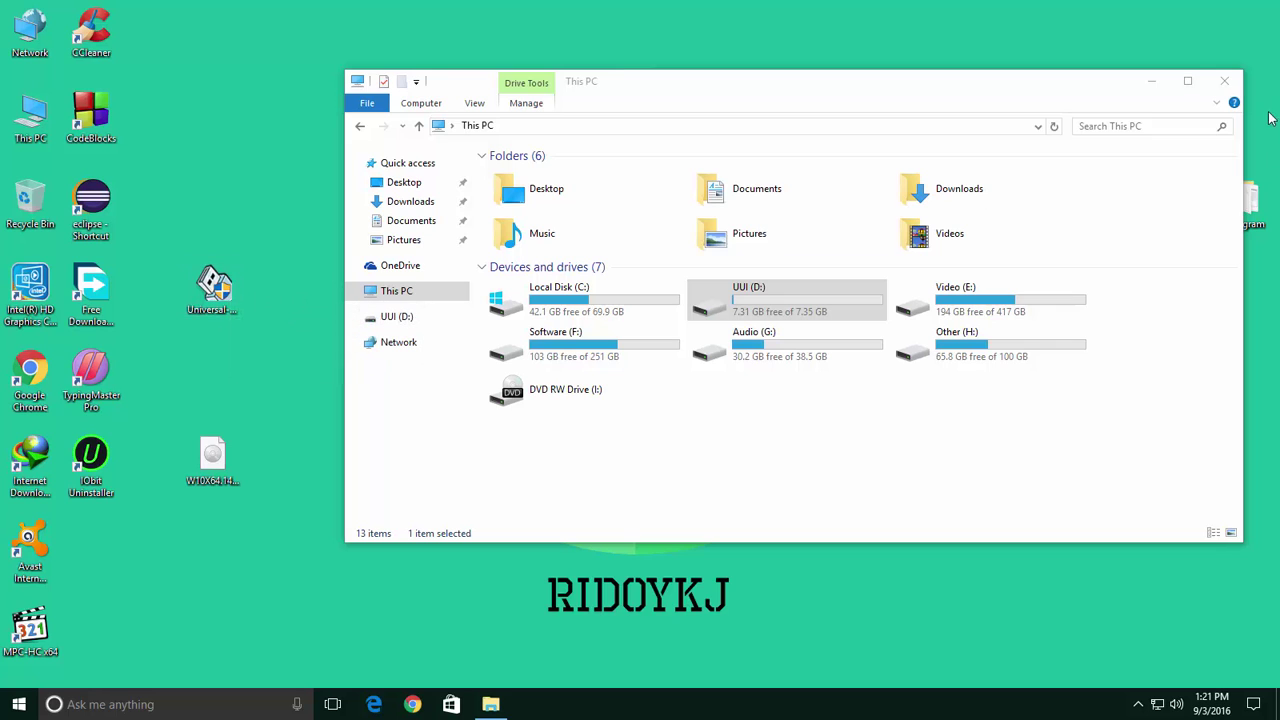
# Step: Close the This PC window, launch Universal-USB-Installer-1.9.6.6 from the desktop and proceed to its selections page
pyautogui.click(1224, 81)
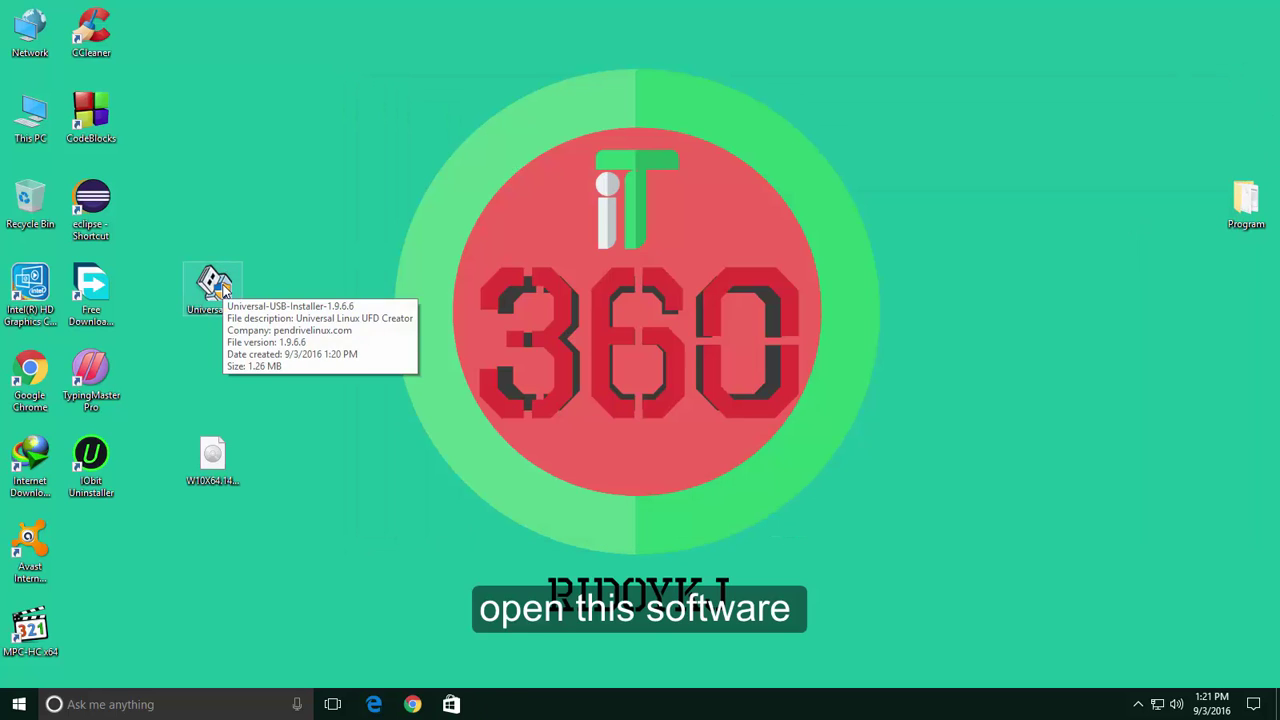
pyautogui.click(223, 291)
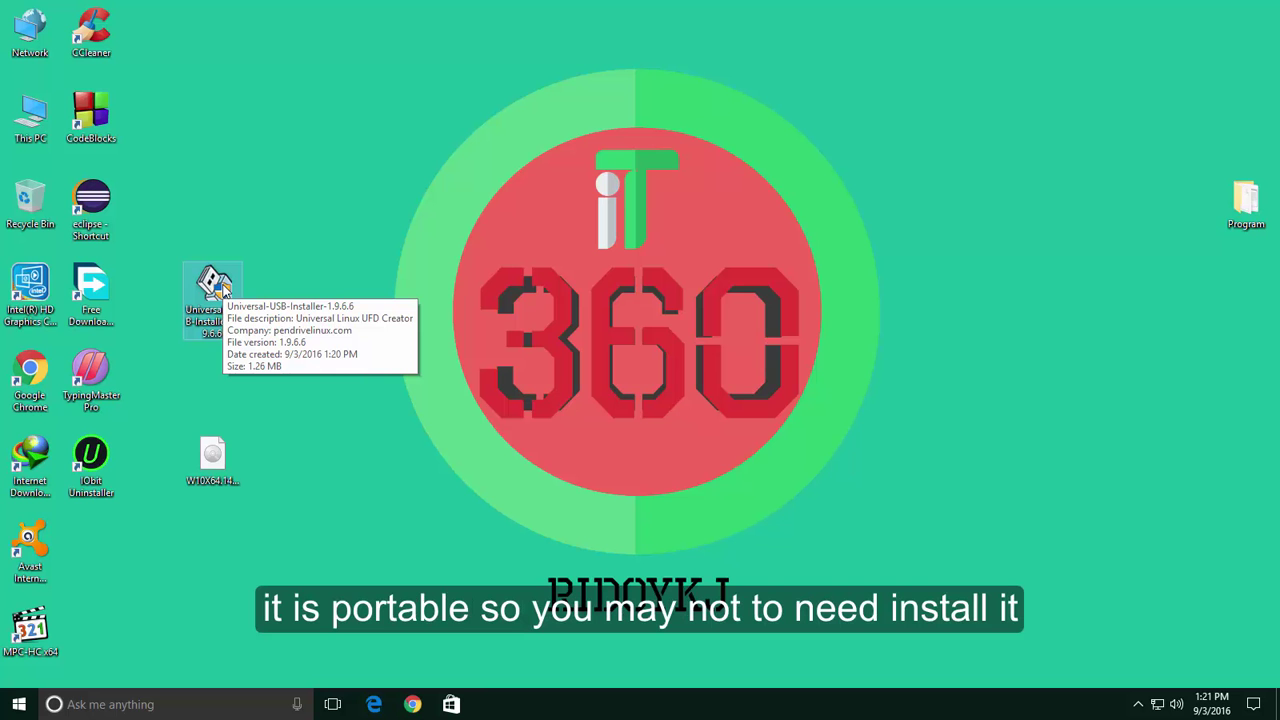
pyautogui.doubleClick(223, 288)
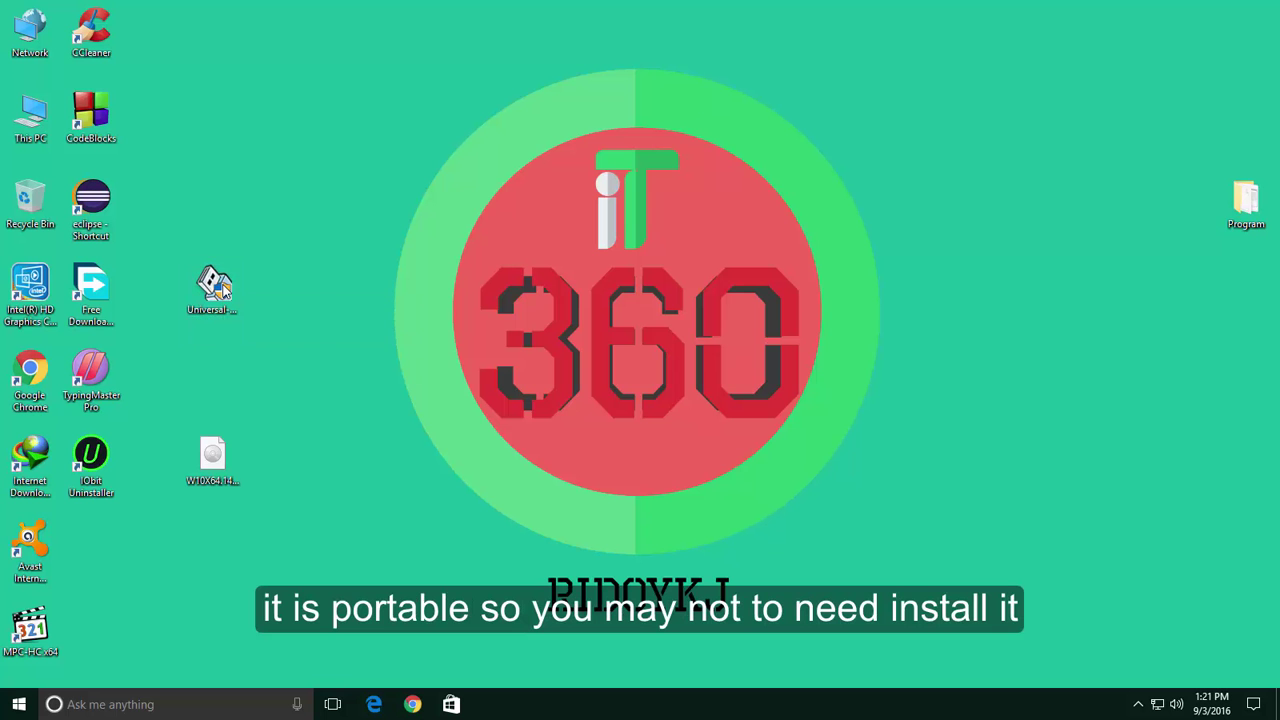
pyautogui.click(733, 480)
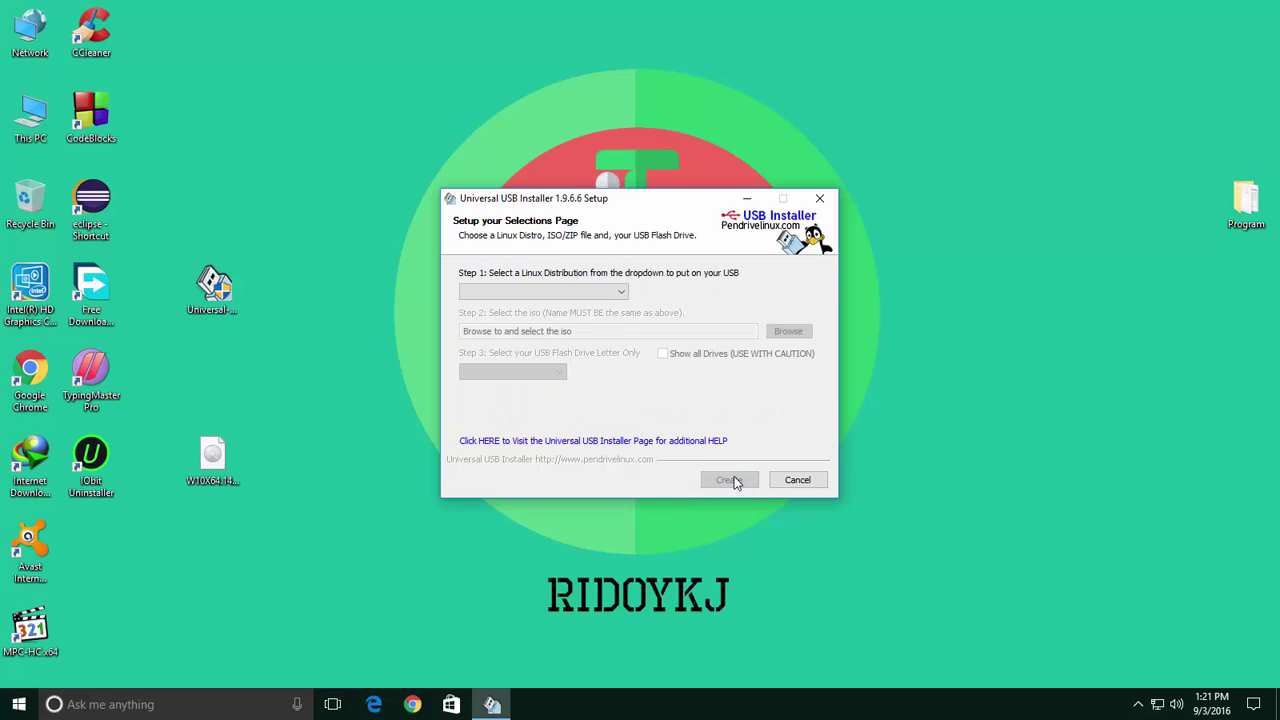
# Step: Choose Windows 10 Installer as the distribution to put on the USB drive
pyautogui.moveTo(578, 203); pyautogui.dragTo(626, 162)
pyautogui.click(657, 250)
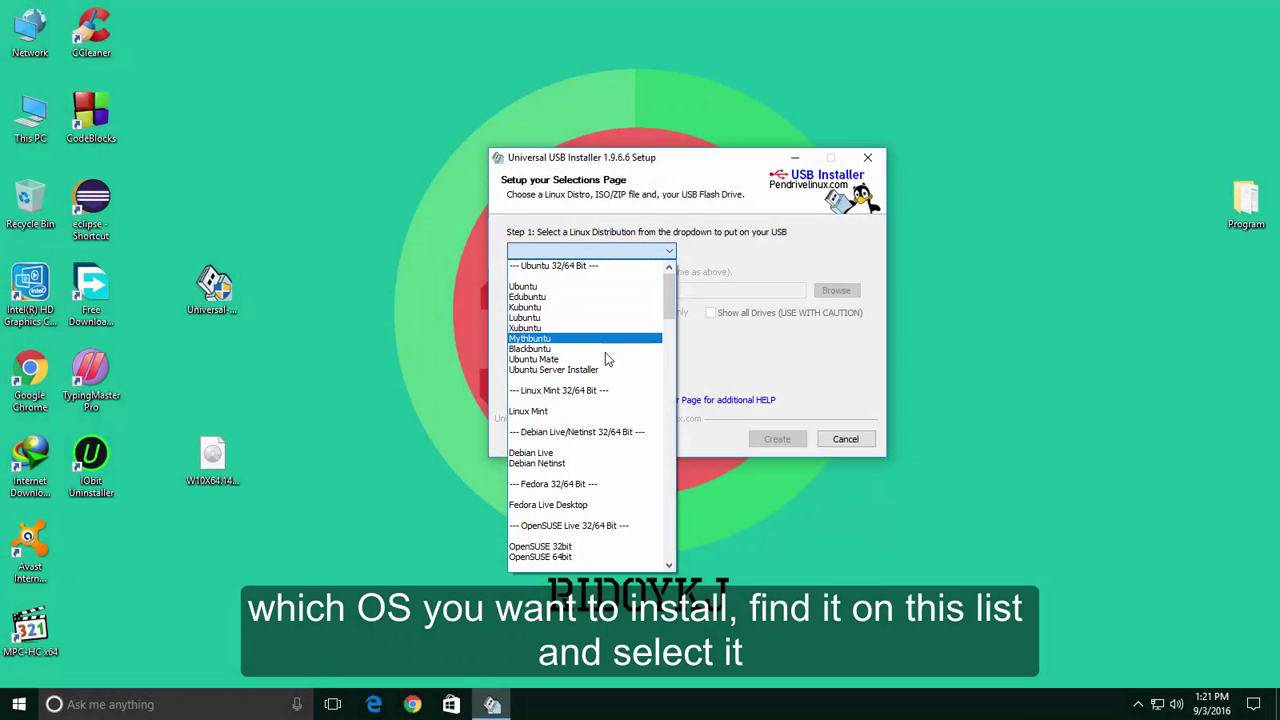
pyautogui.scroll(-4, 600, 400)
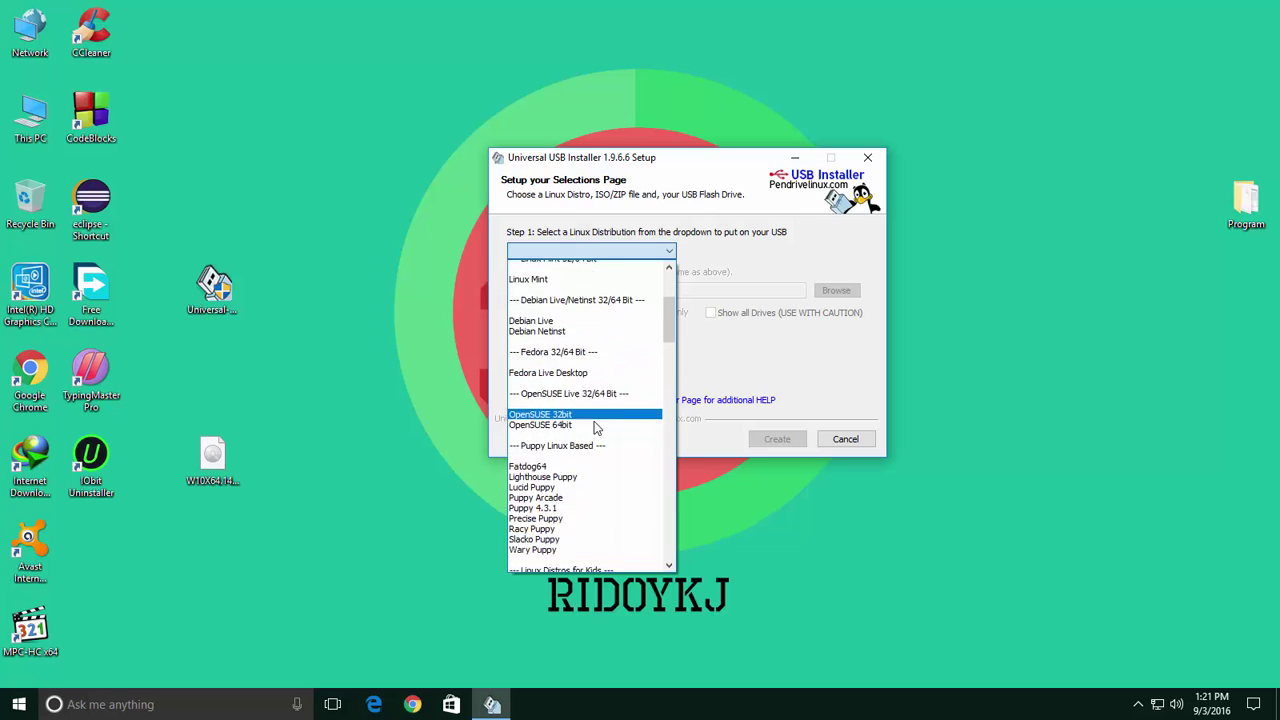
pyautogui.scroll(-6, 596, 428)
pyautogui.scroll(10, 596, 420)
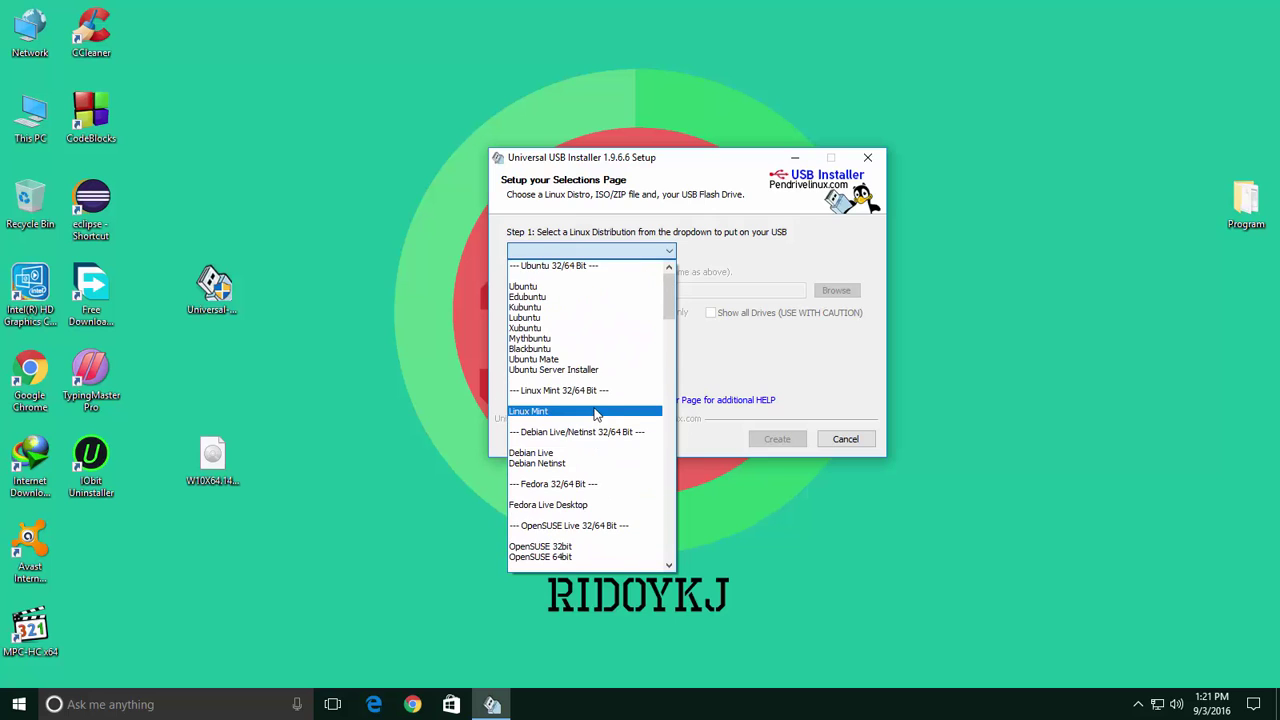
pyautogui.scroll(-12, 596, 413)
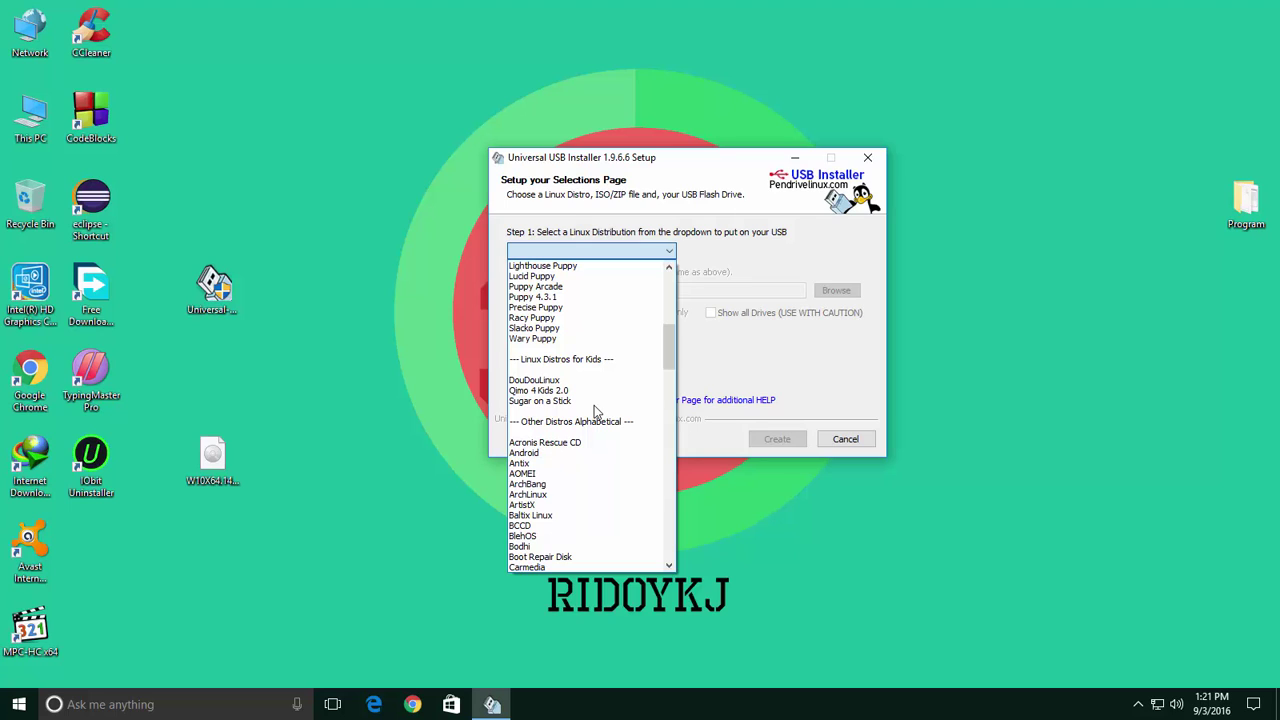
pyautogui.scroll(-1, 596, 413)
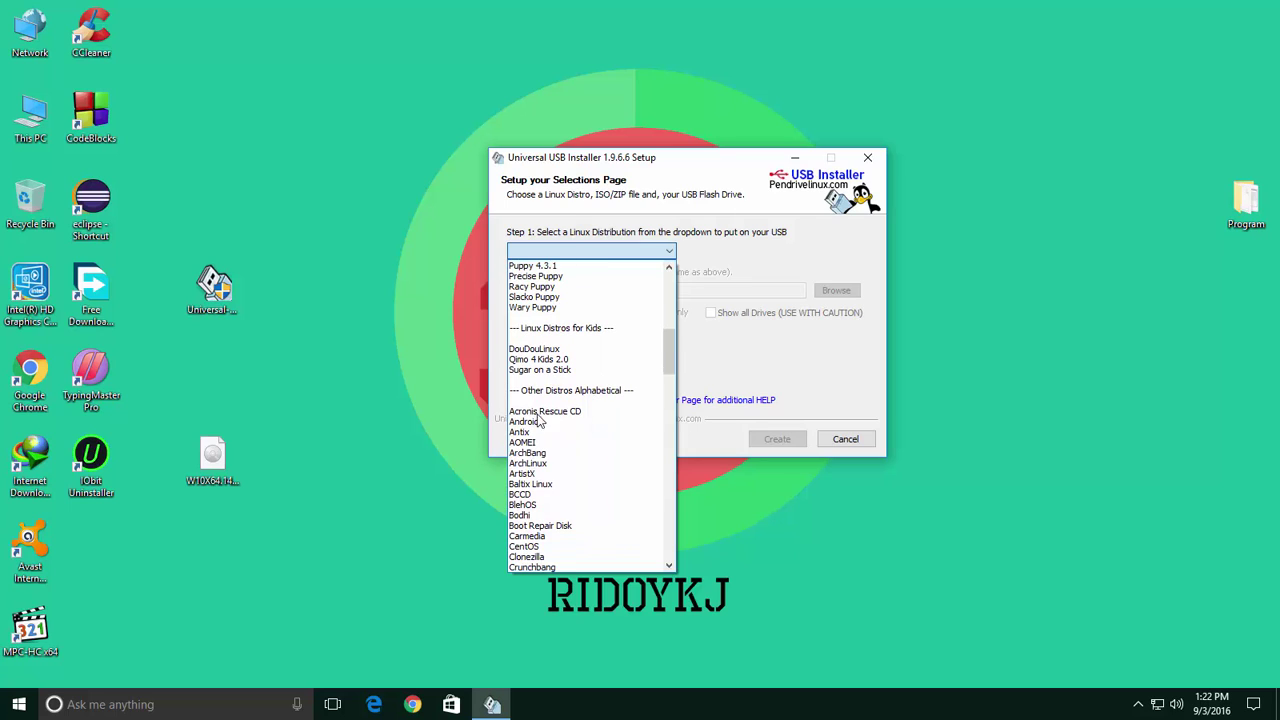
pyautogui.scroll(-1, 528, 485)
pyautogui.scroll(-7, 528, 487)
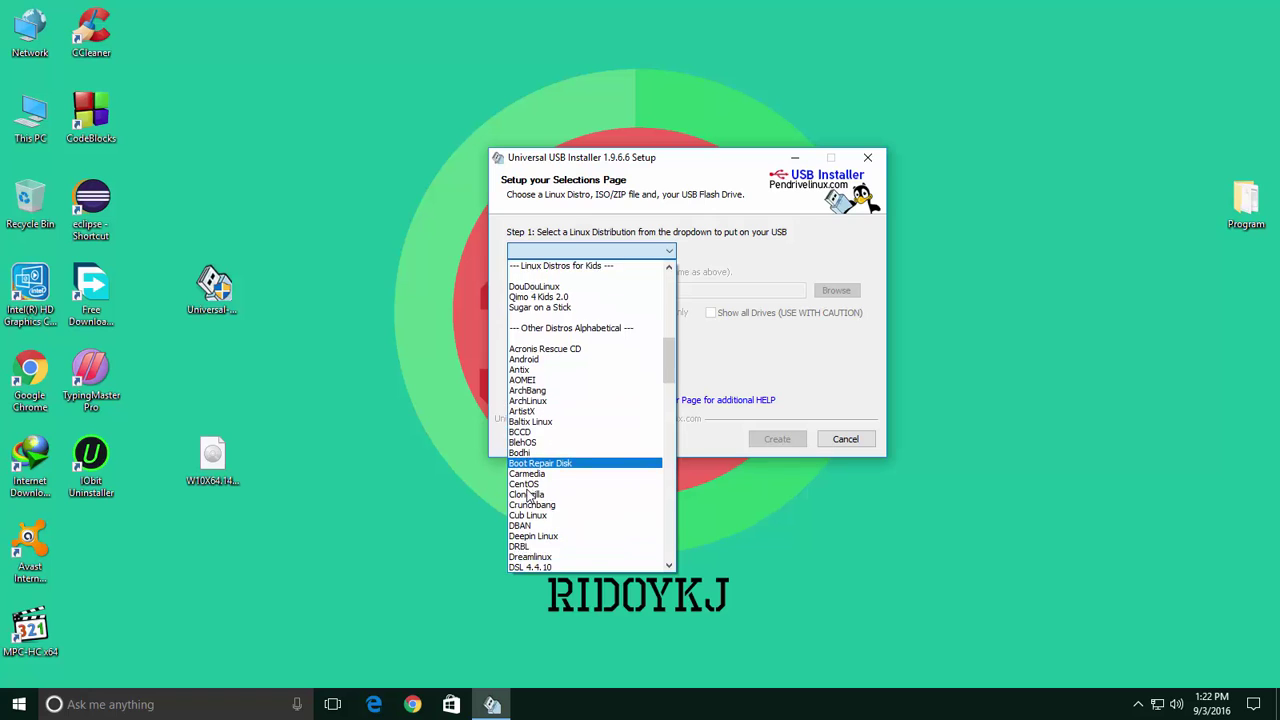
pyautogui.scroll(-20, 586, 441)
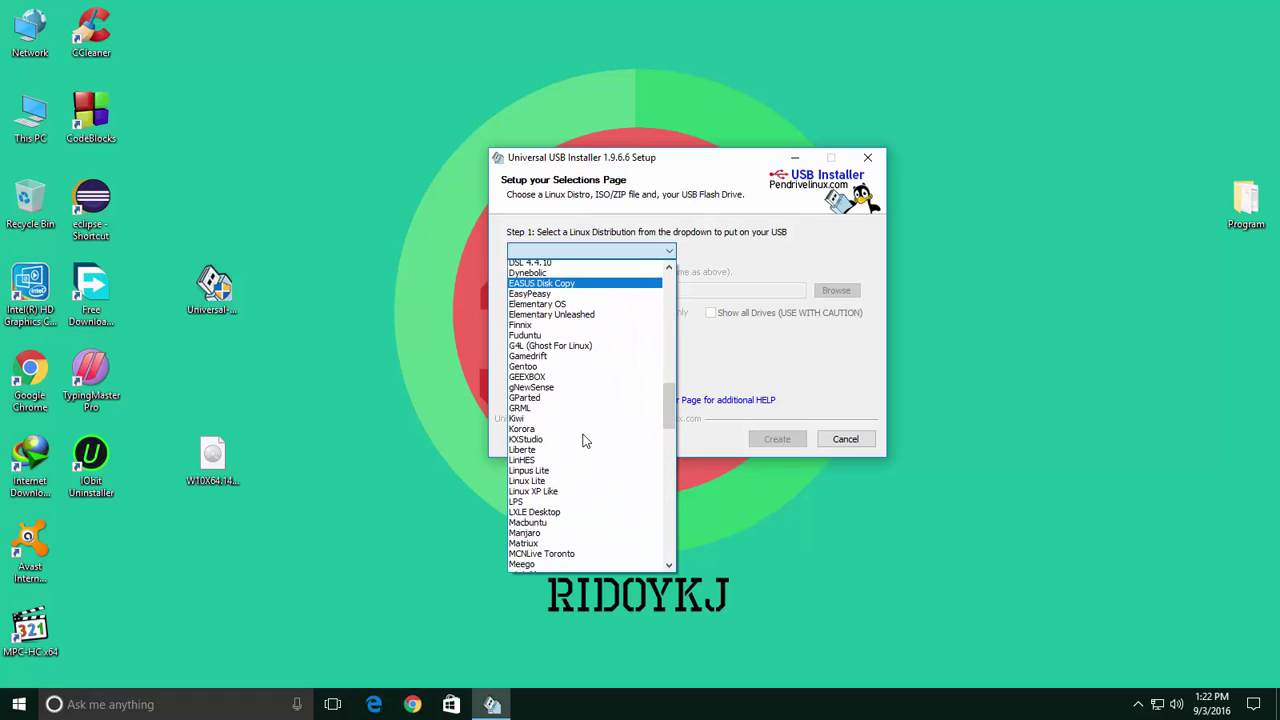
pyautogui.scroll(-10, 586, 441)
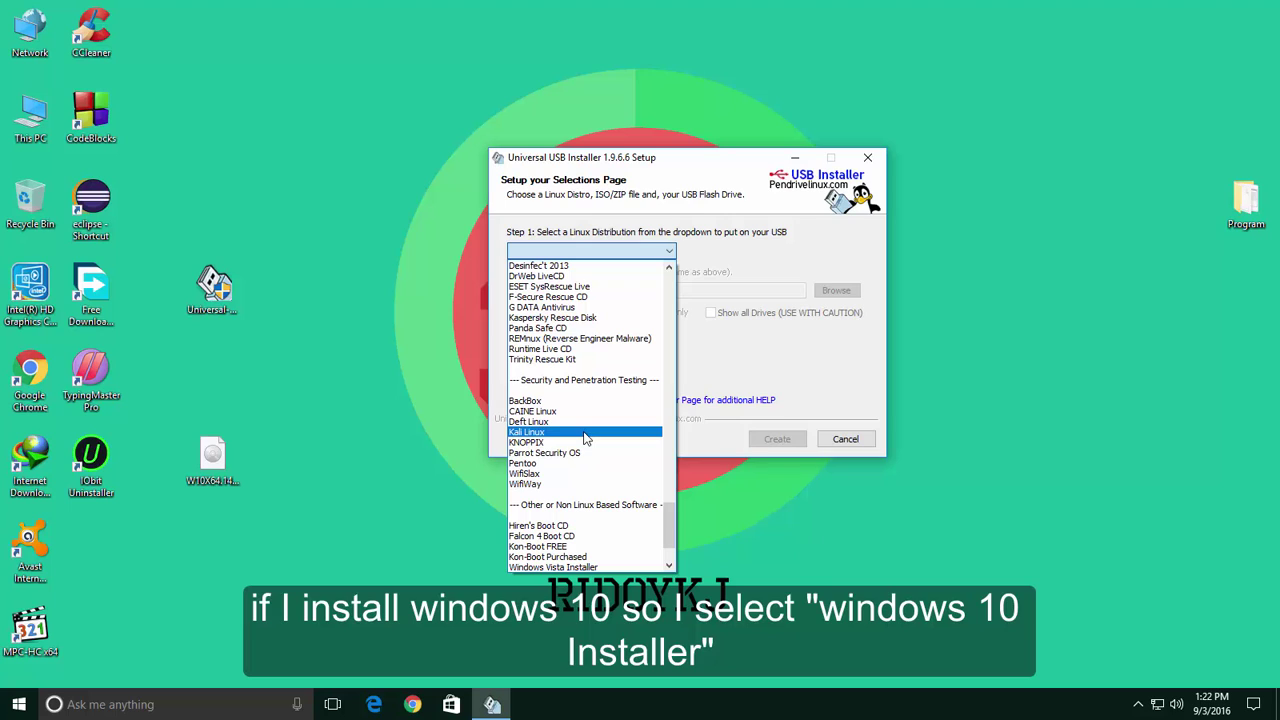
pyautogui.scroll(-3, 586, 438)
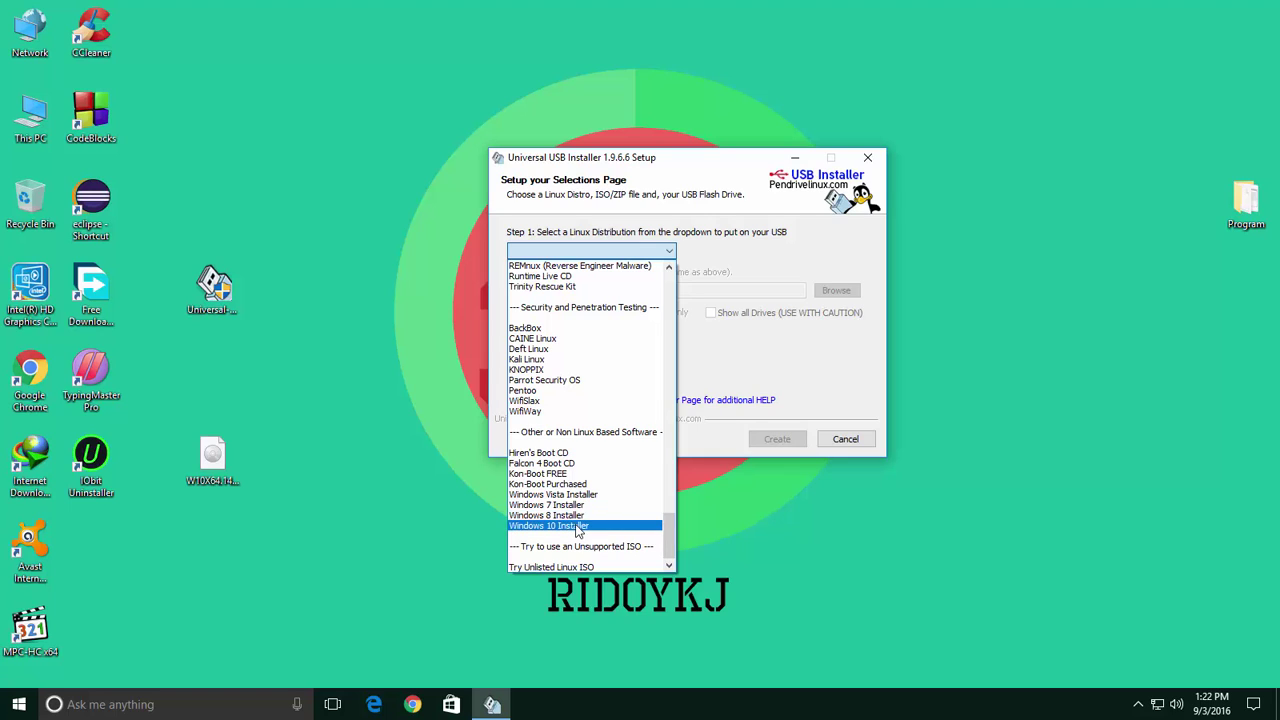
pyautogui.click(577, 527)
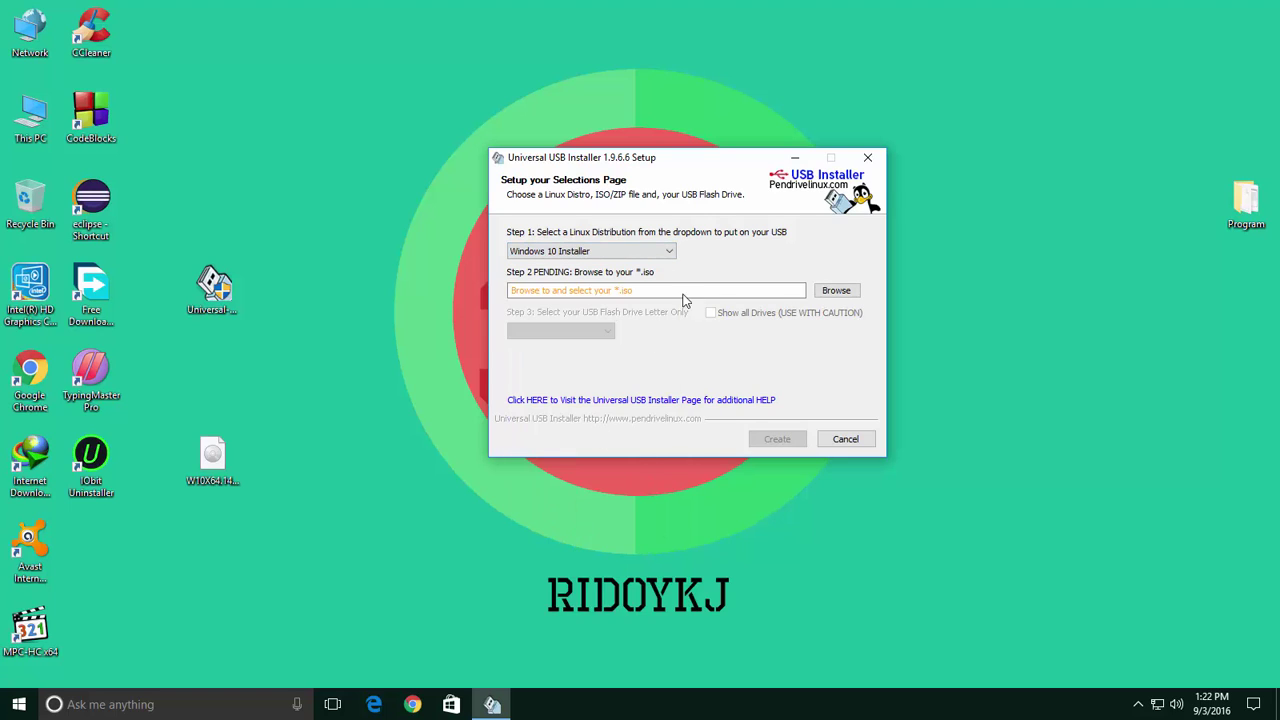
# Step: Load the W10X64.14393.en-US.July2016 ISO file from the Desktop folder as the installation source
pyautogui.click(834, 291)
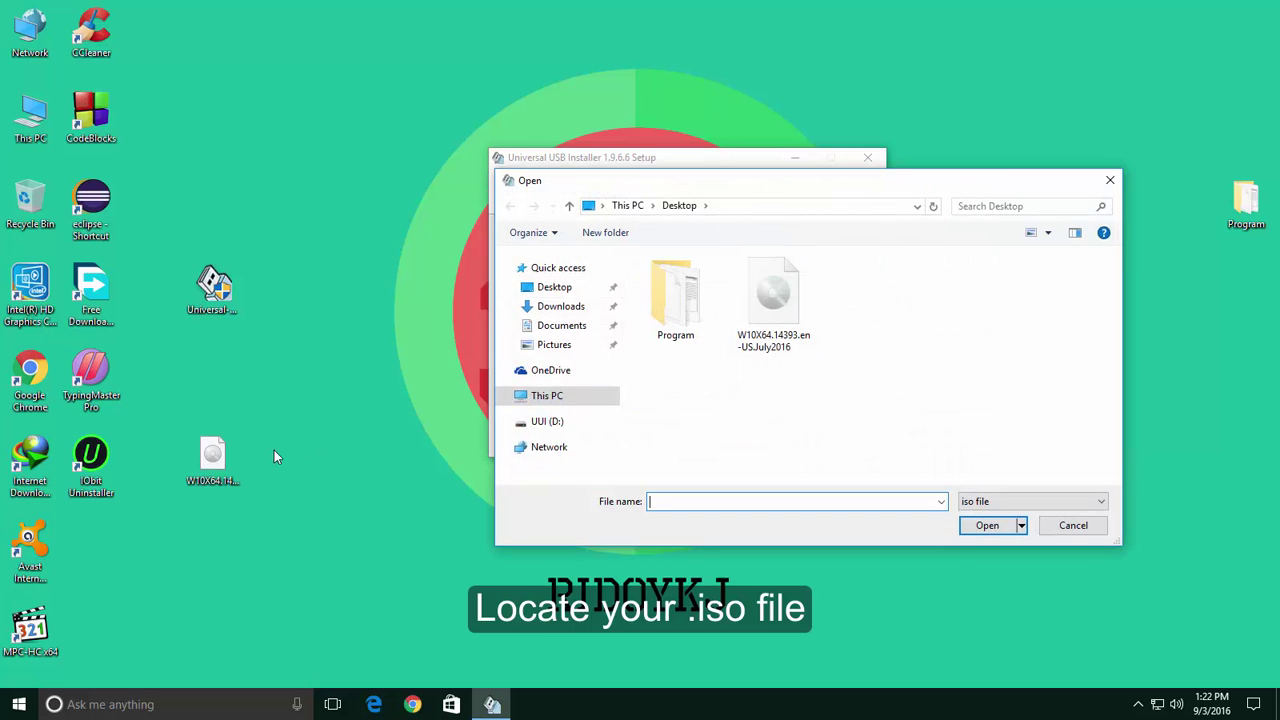
pyautogui.click(558, 289)
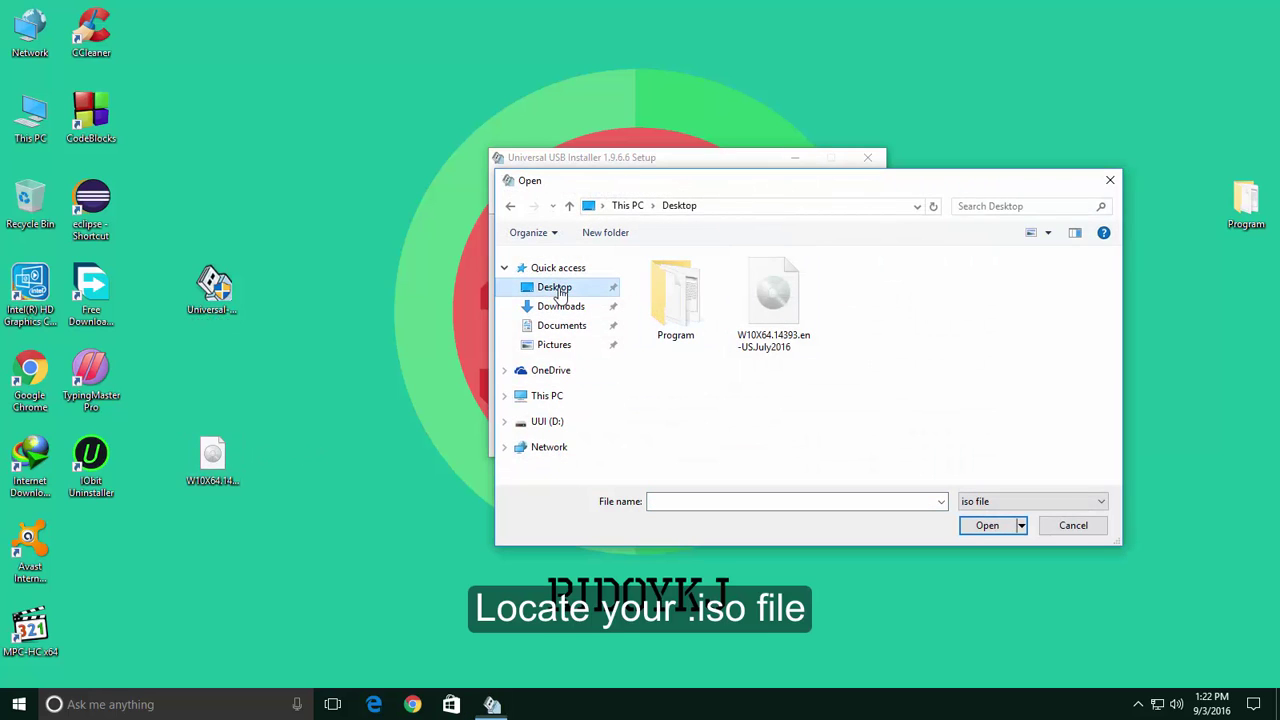
pyautogui.click(776, 300)
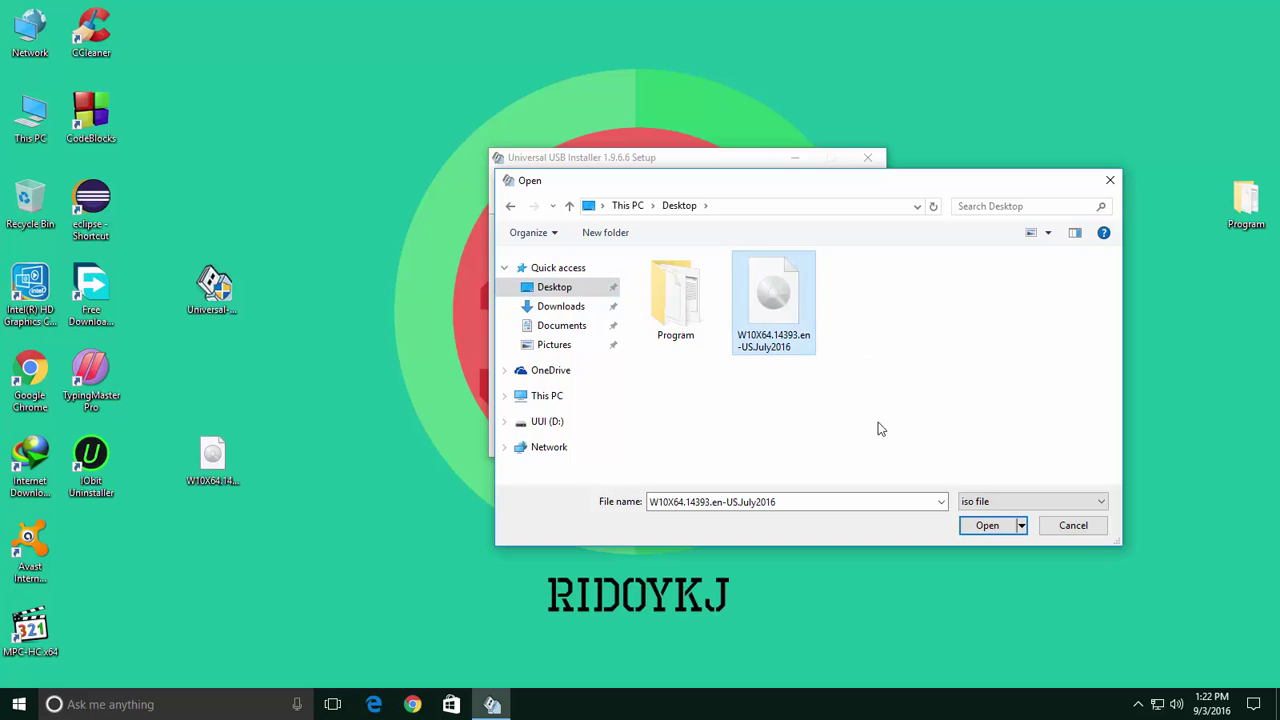
pyautogui.click(986, 505)
pyautogui.click(985, 516)
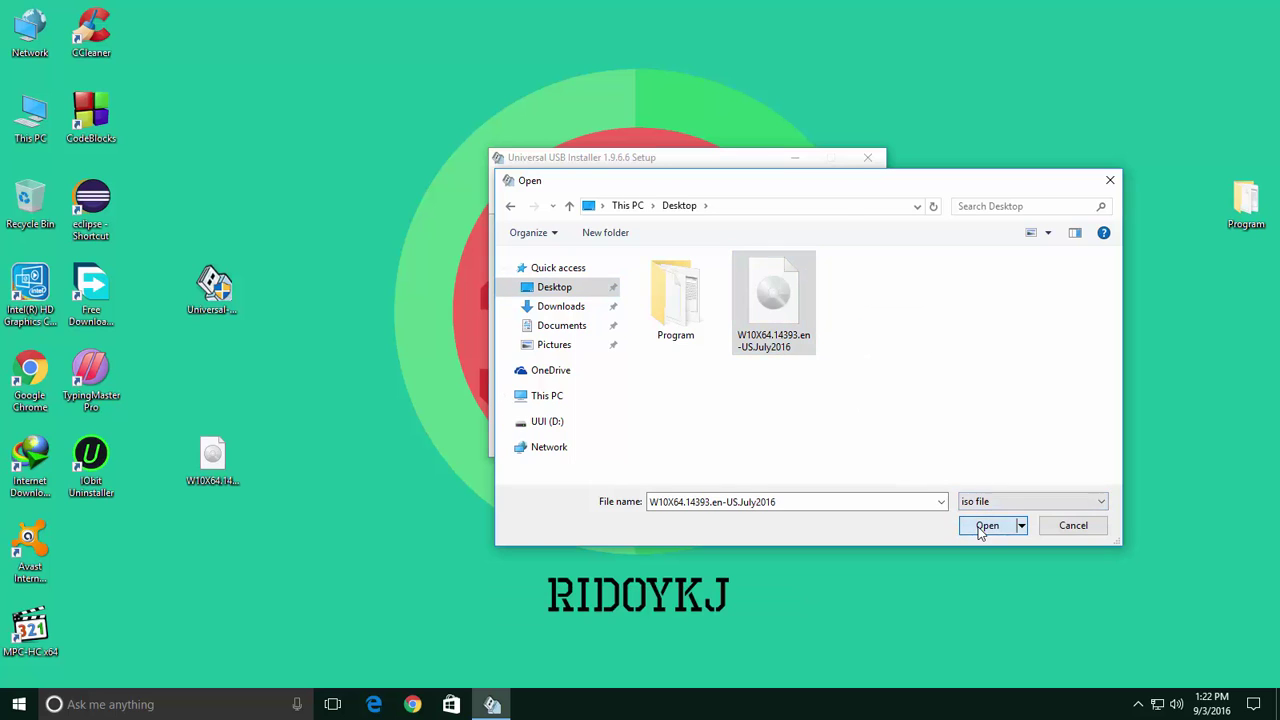
pyautogui.click(986, 526)
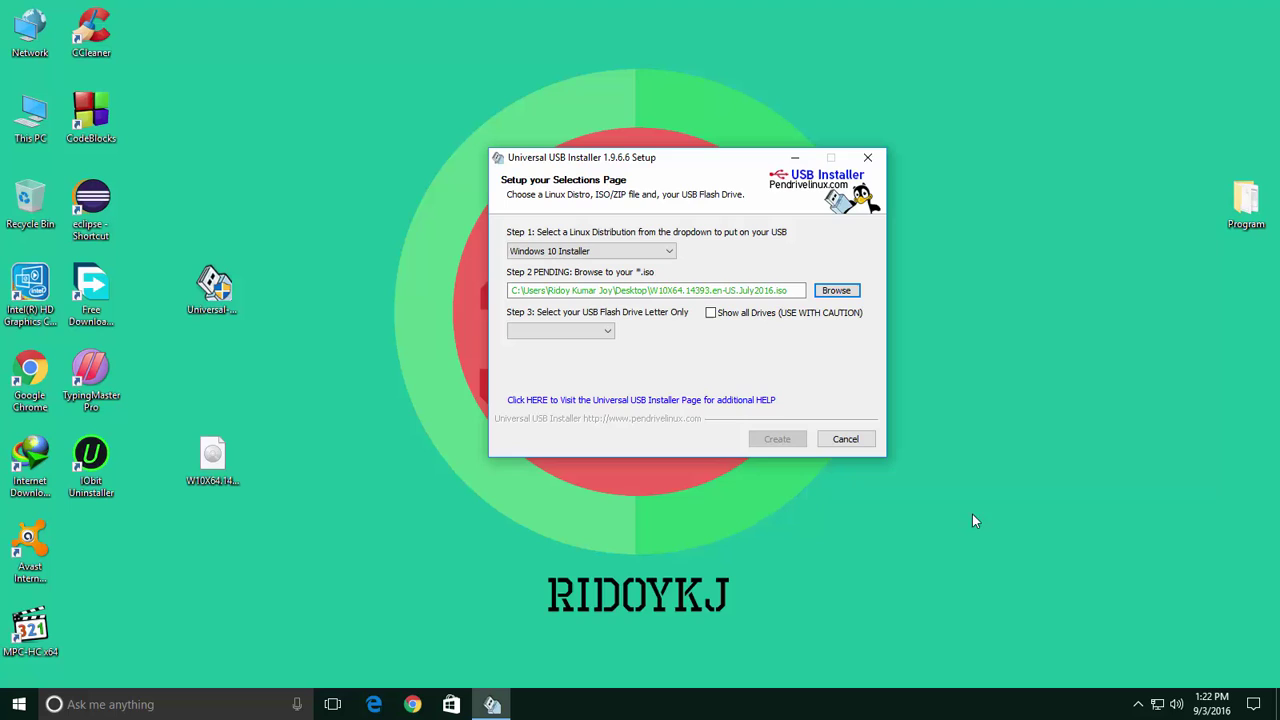
# Step: Select the D:\ UUI 7GB flash drive as the target and enable formatting it as Fat32
pyautogui.click(609, 332)
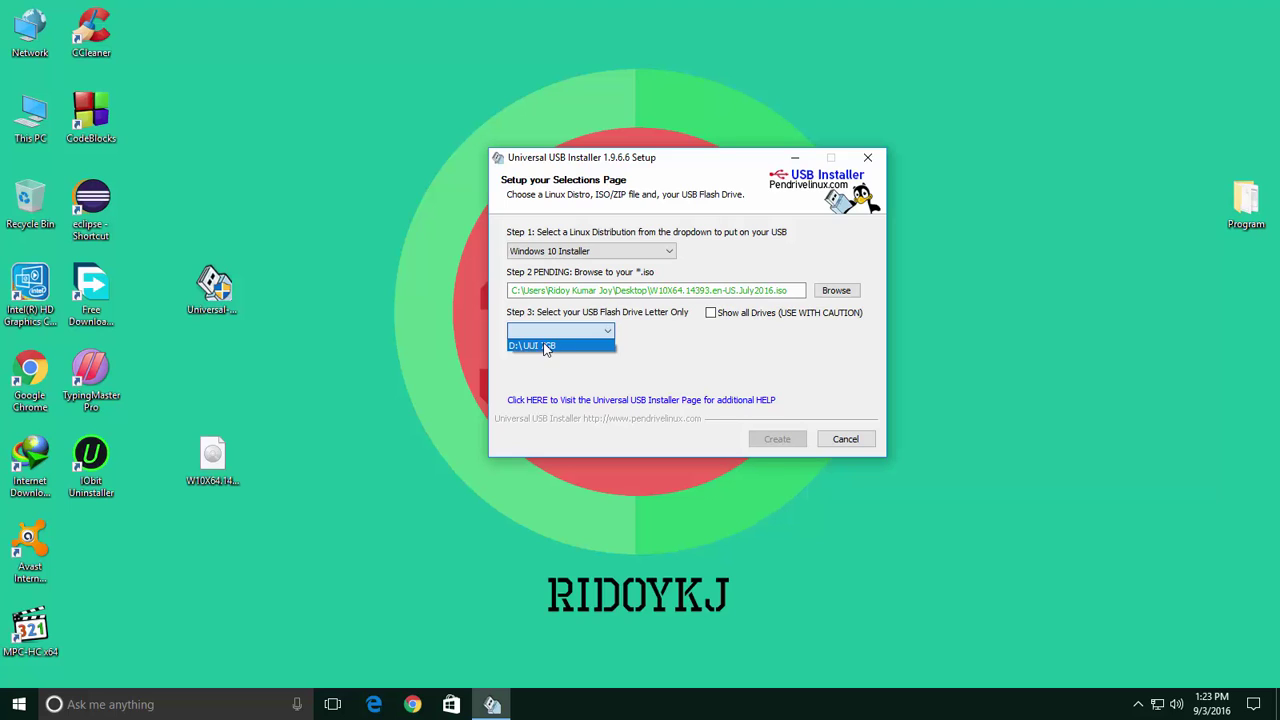
pyautogui.click(546, 346)
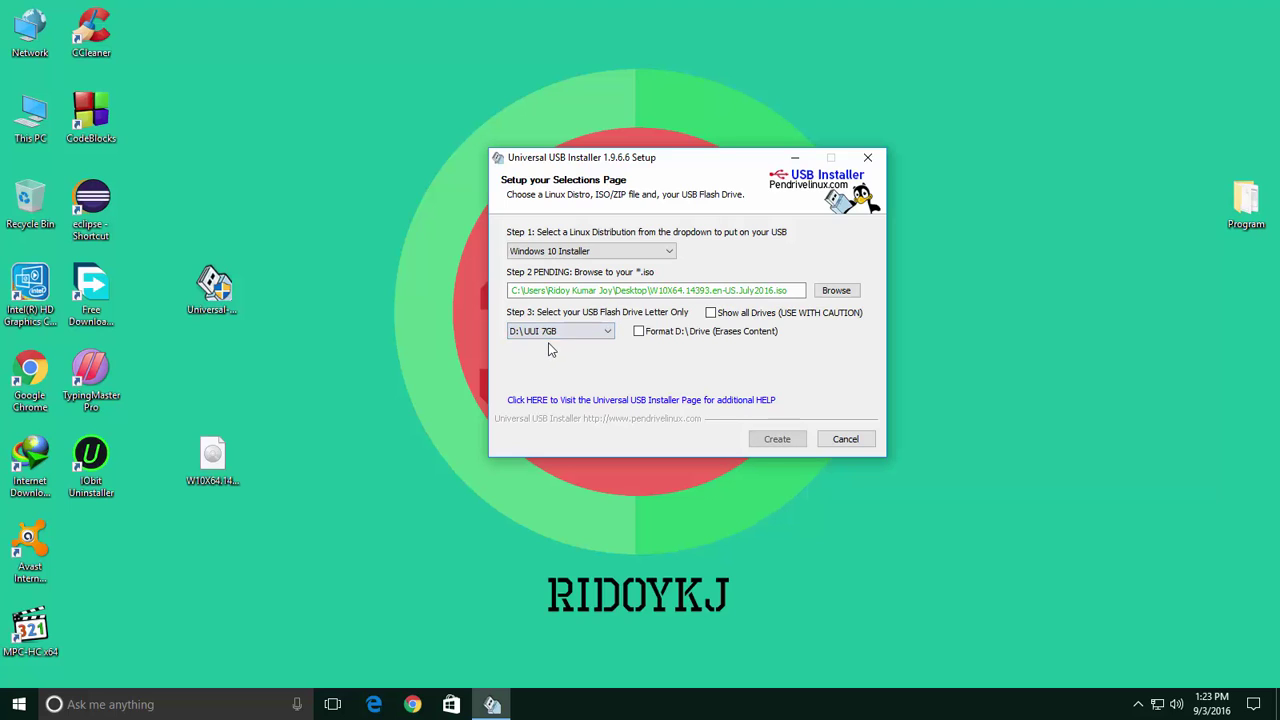
pyautogui.click(640, 333)
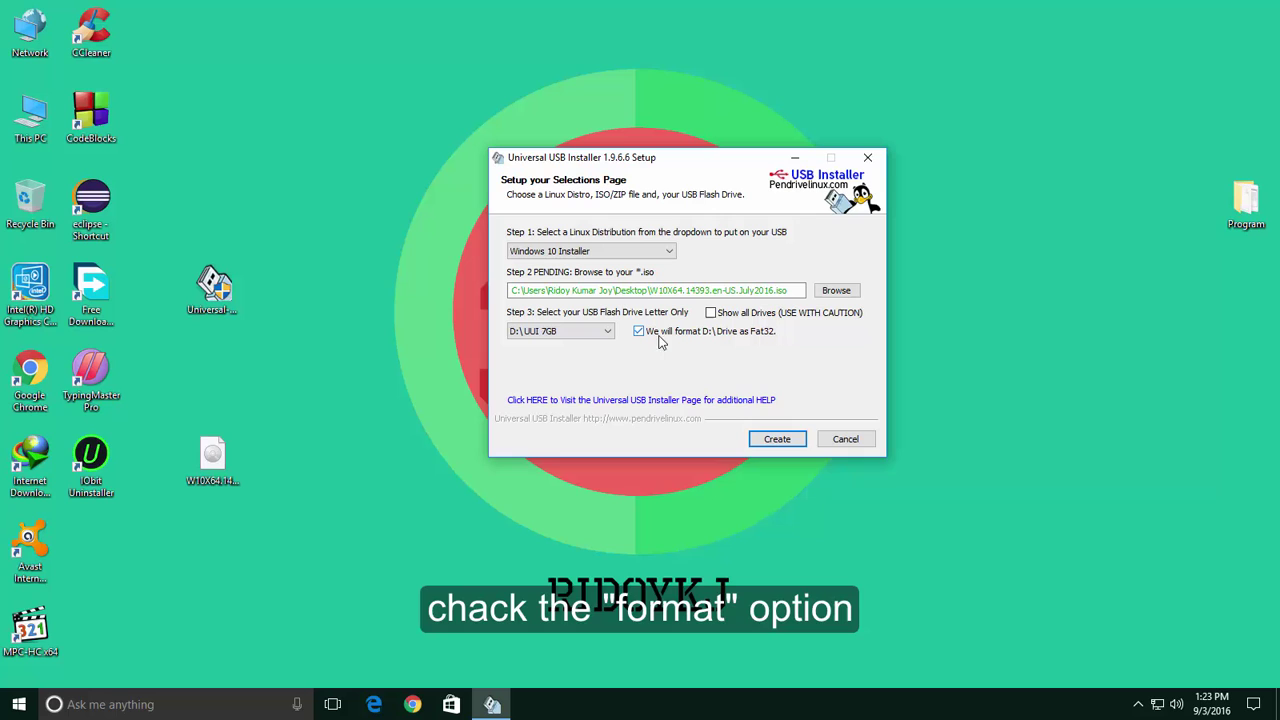
# Step: Create the Windows 10 installer on drive D:, approving the format and overwrite actions, and close the installer once the process completes
pyautogui.click(777, 441)
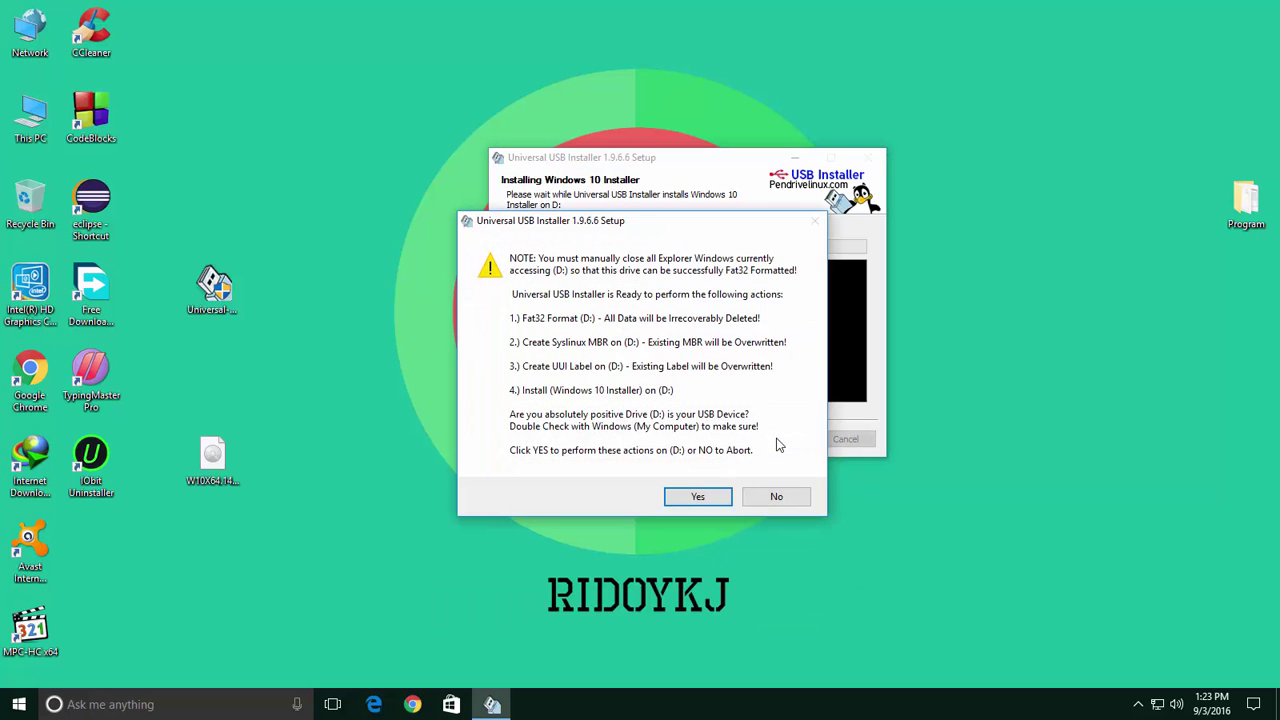
pyautogui.click(698, 495)
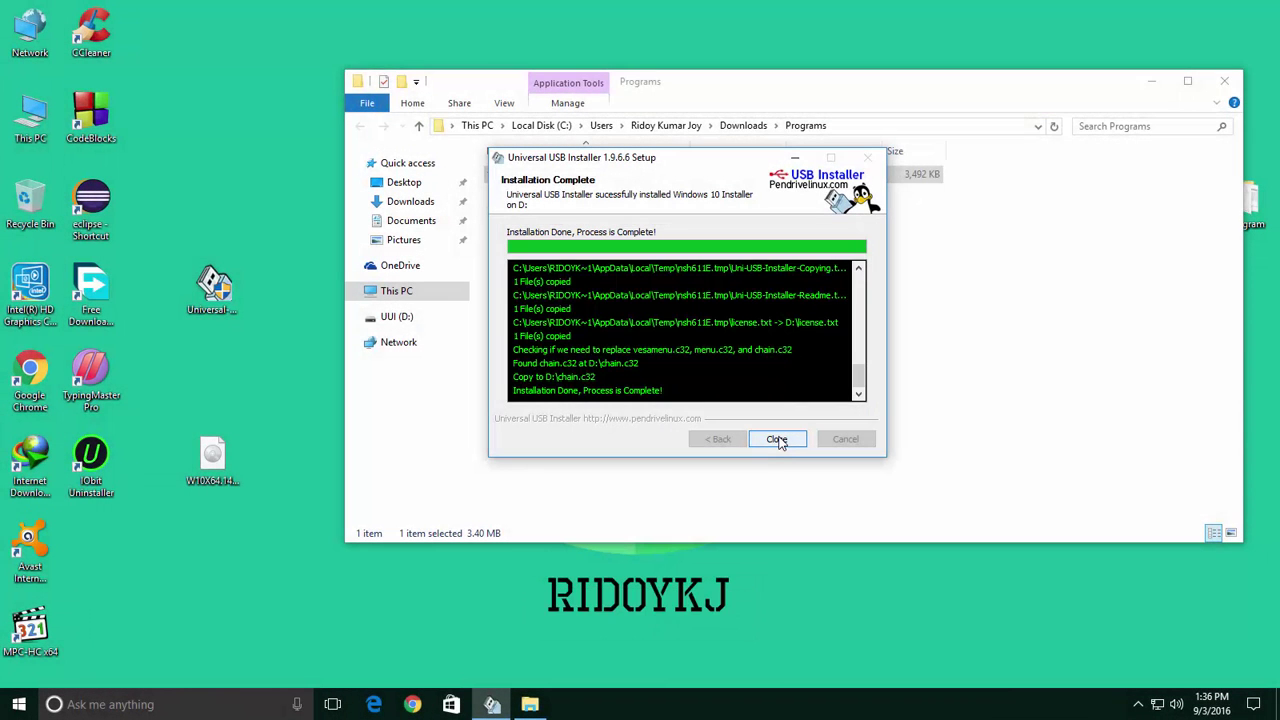
pyautogui.click(778, 440)
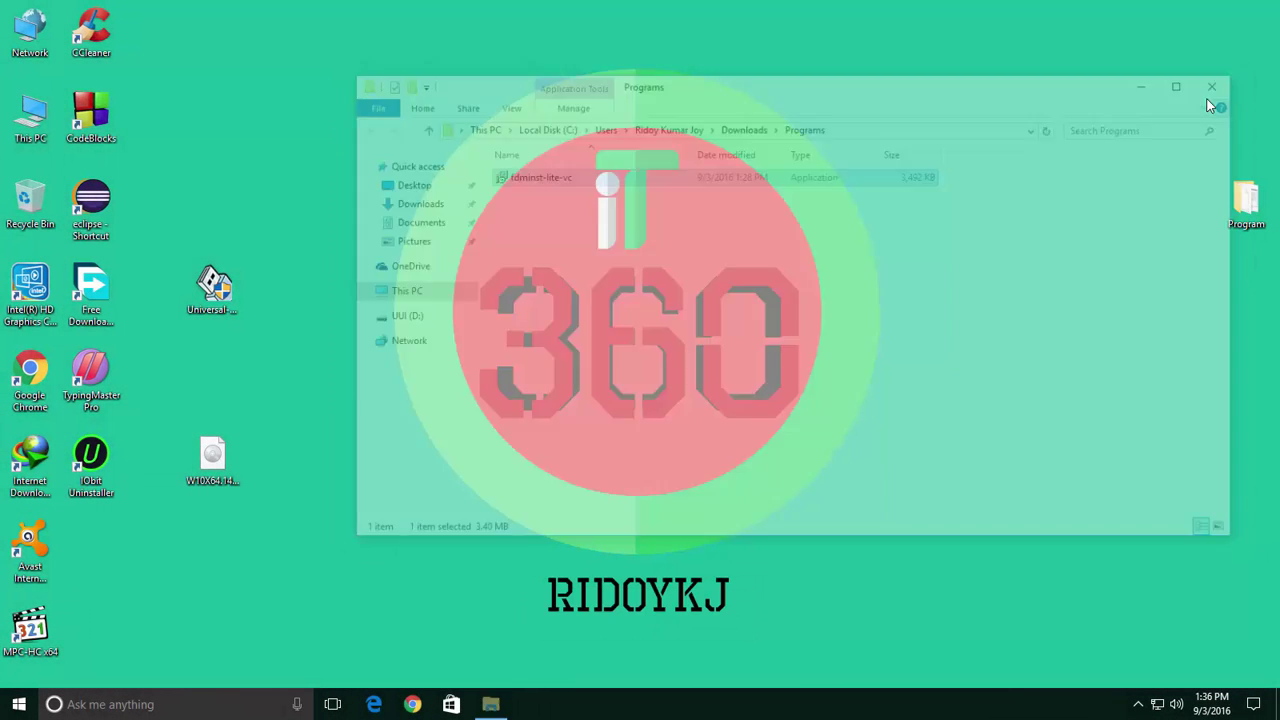
# Step: Refresh the desktop, and open This PC with an up-to-date drive list
pyautogui.rightClick(249, 95)
pyautogui.click(298, 141)
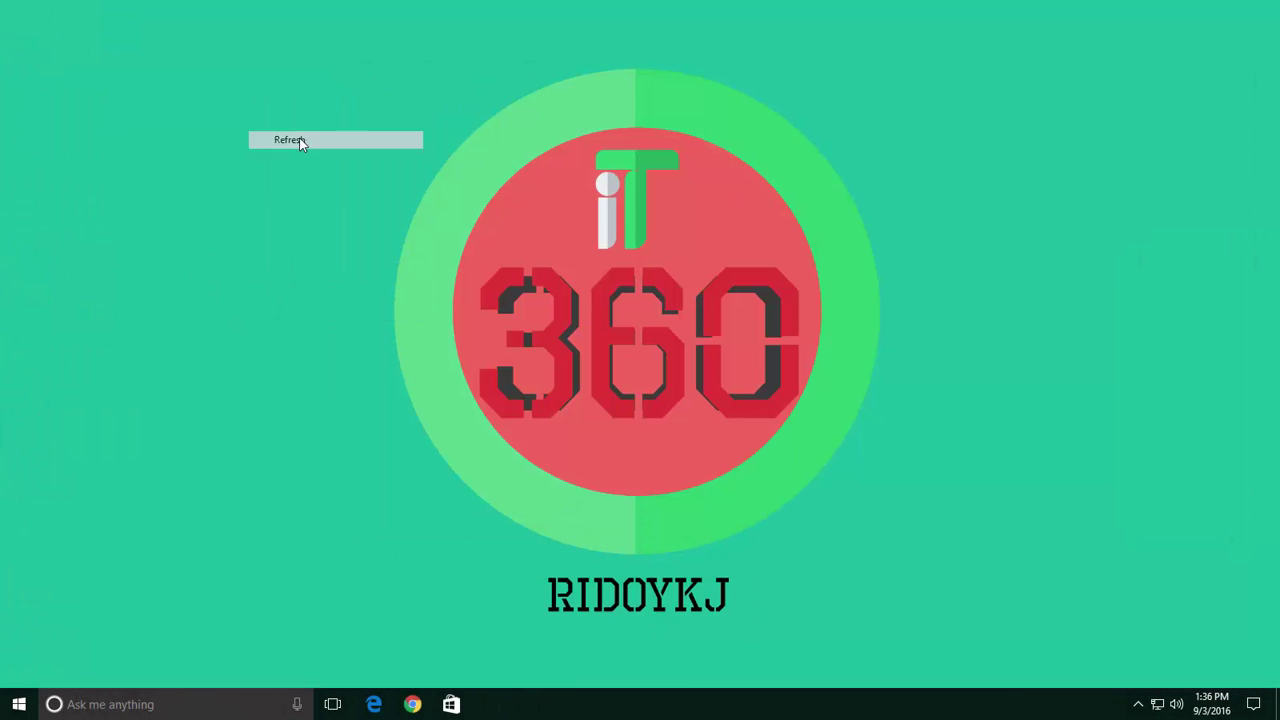
pyautogui.doubleClick(40, 122)
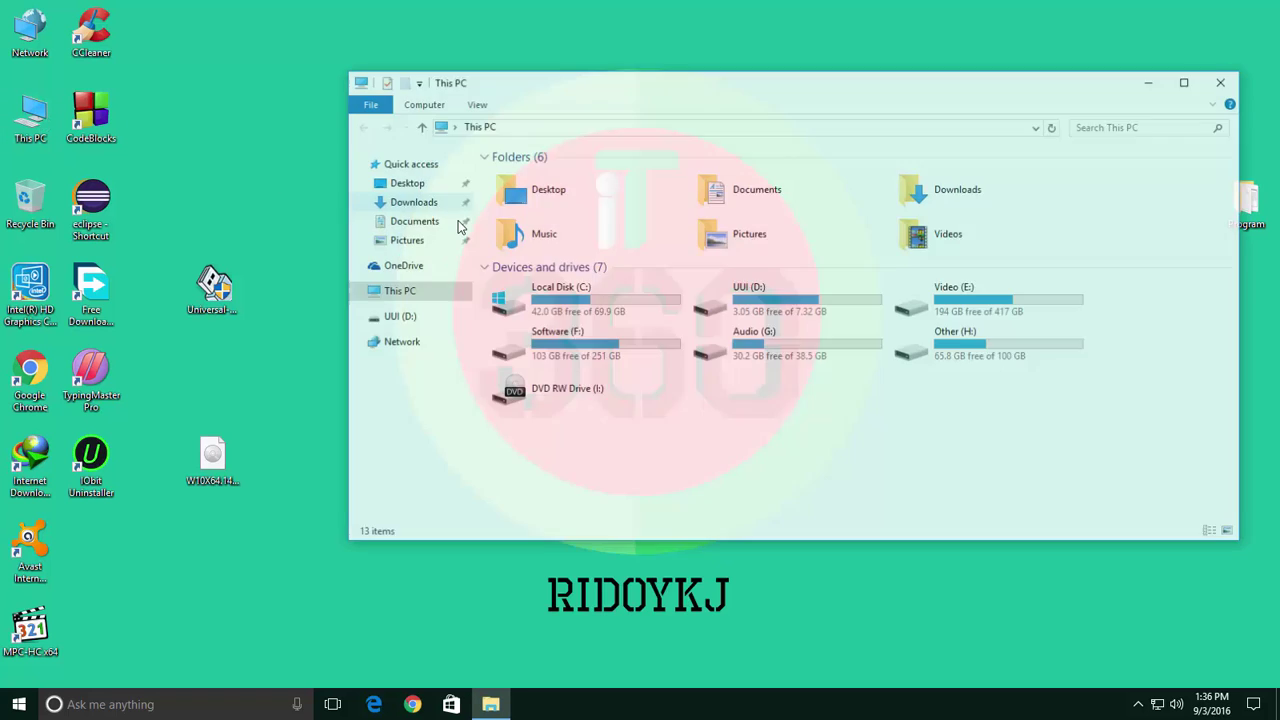
pyautogui.rightClick(754, 428)
pyautogui.click(797, 491)
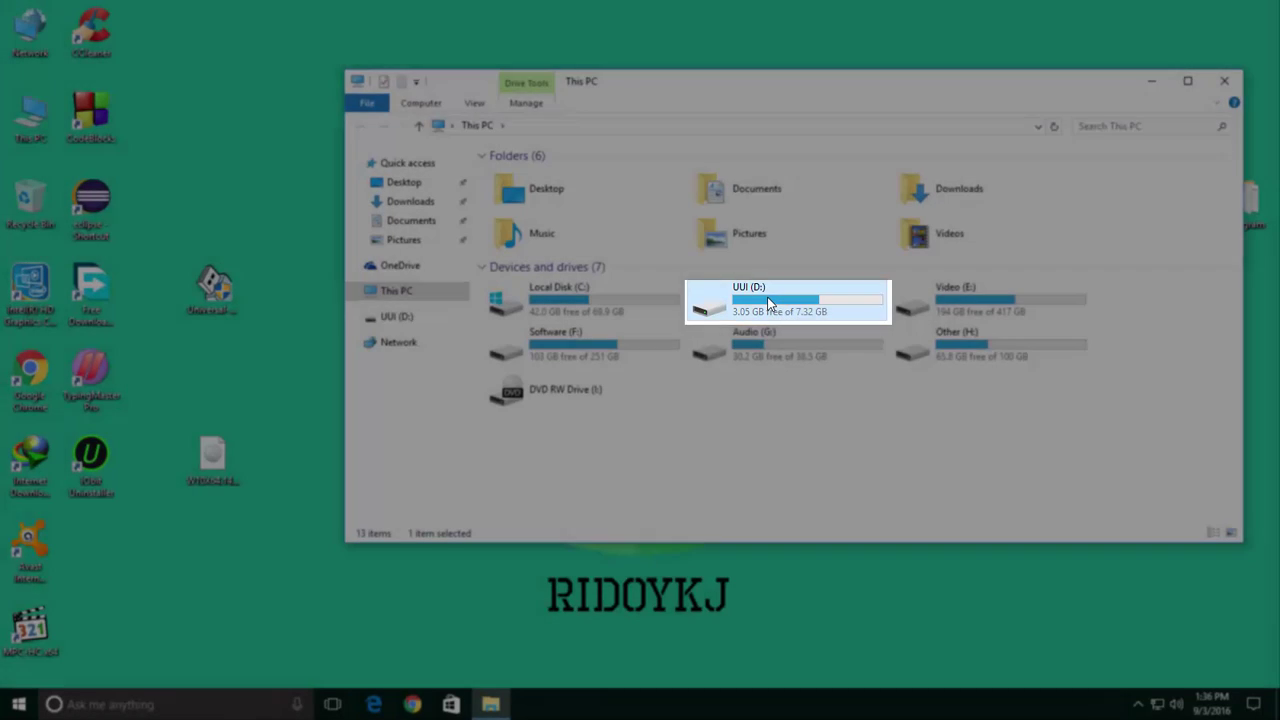
# Step: Eject the UUI (D:) flash drive and refresh the drive list before closing This PC
pyautogui.rightClick(768, 302)
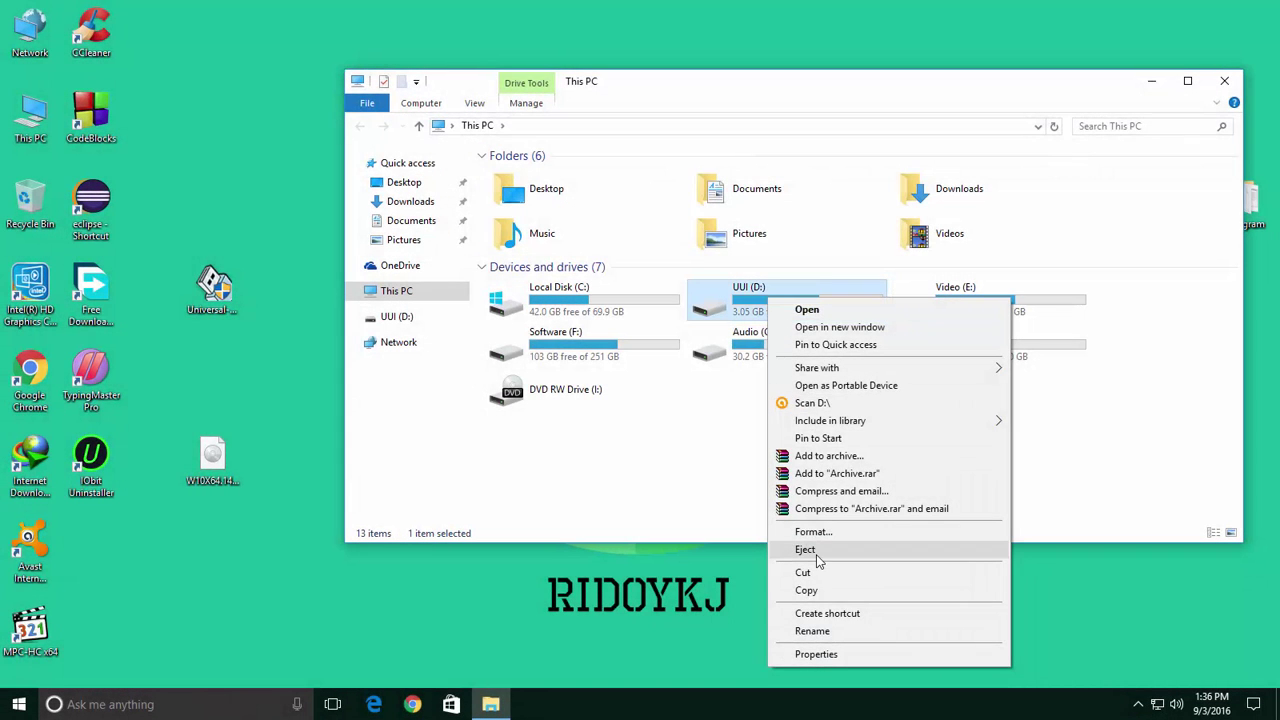
pyautogui.click(816, 554)
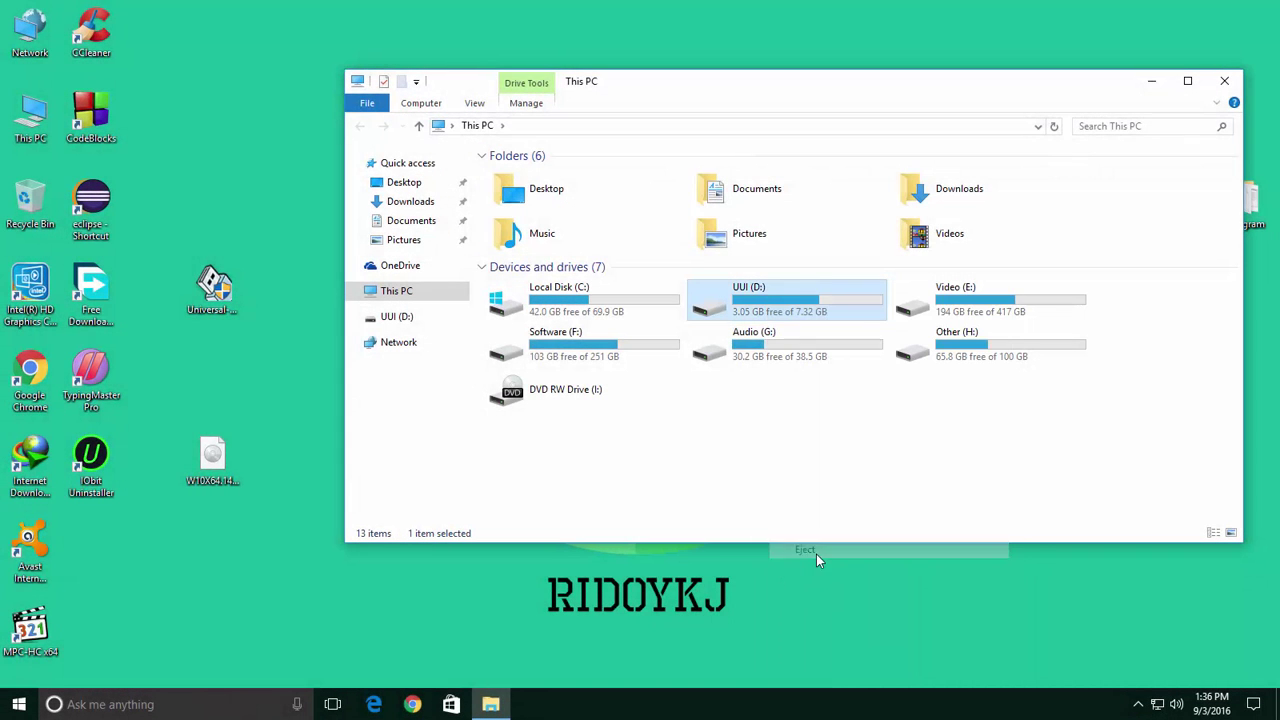
pyautogui.rightClick(853, 460)
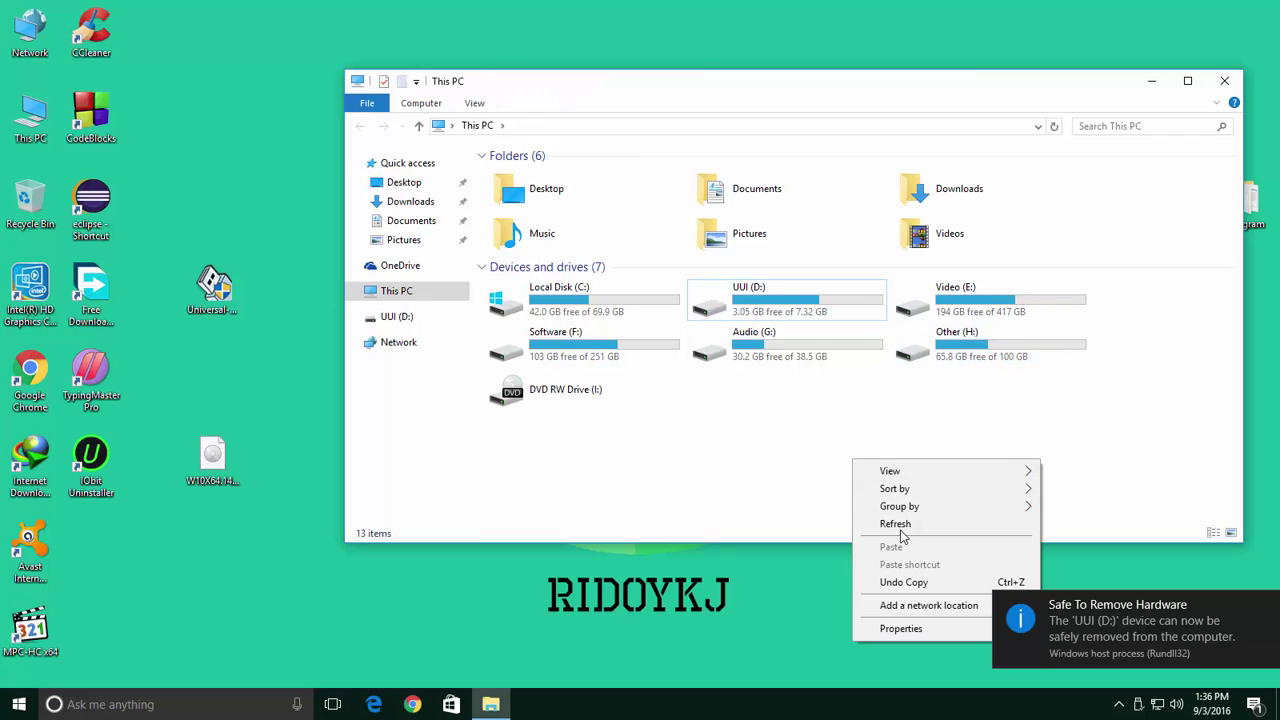
pyautogui.click(897, 526)
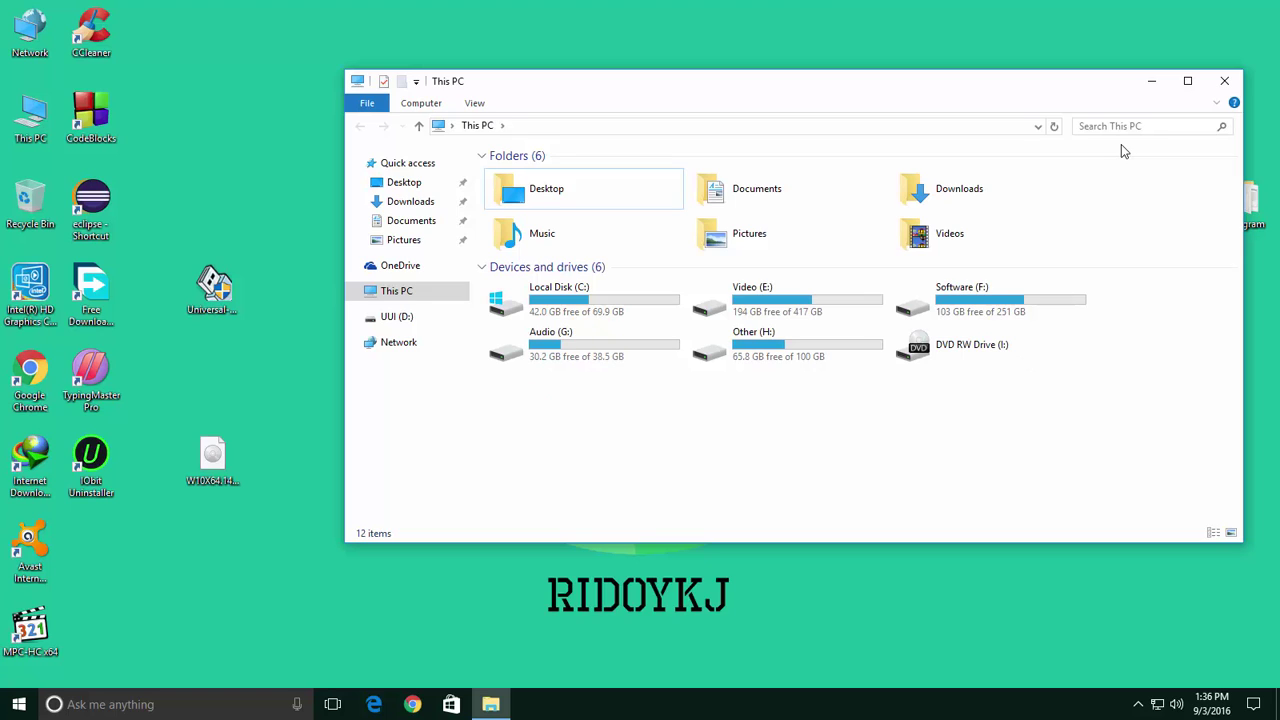
pyautogui.rightClick(887, 450)
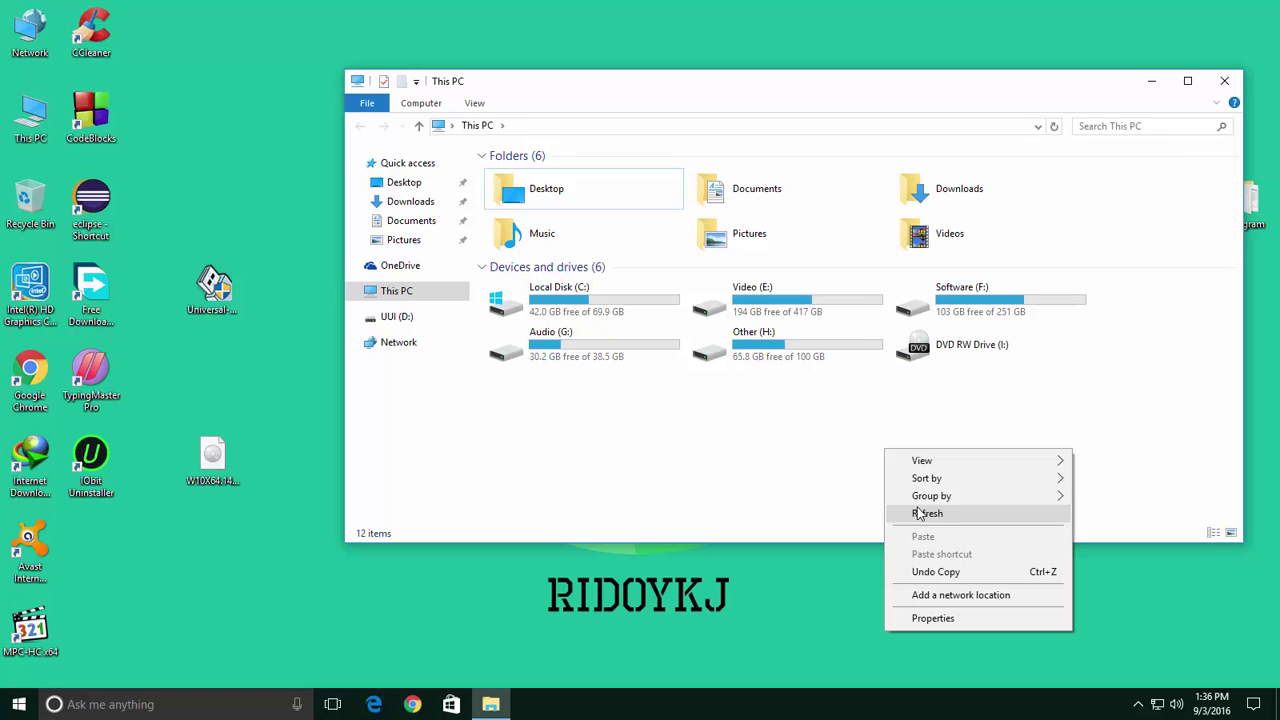
pyautogui.click(920, 511)
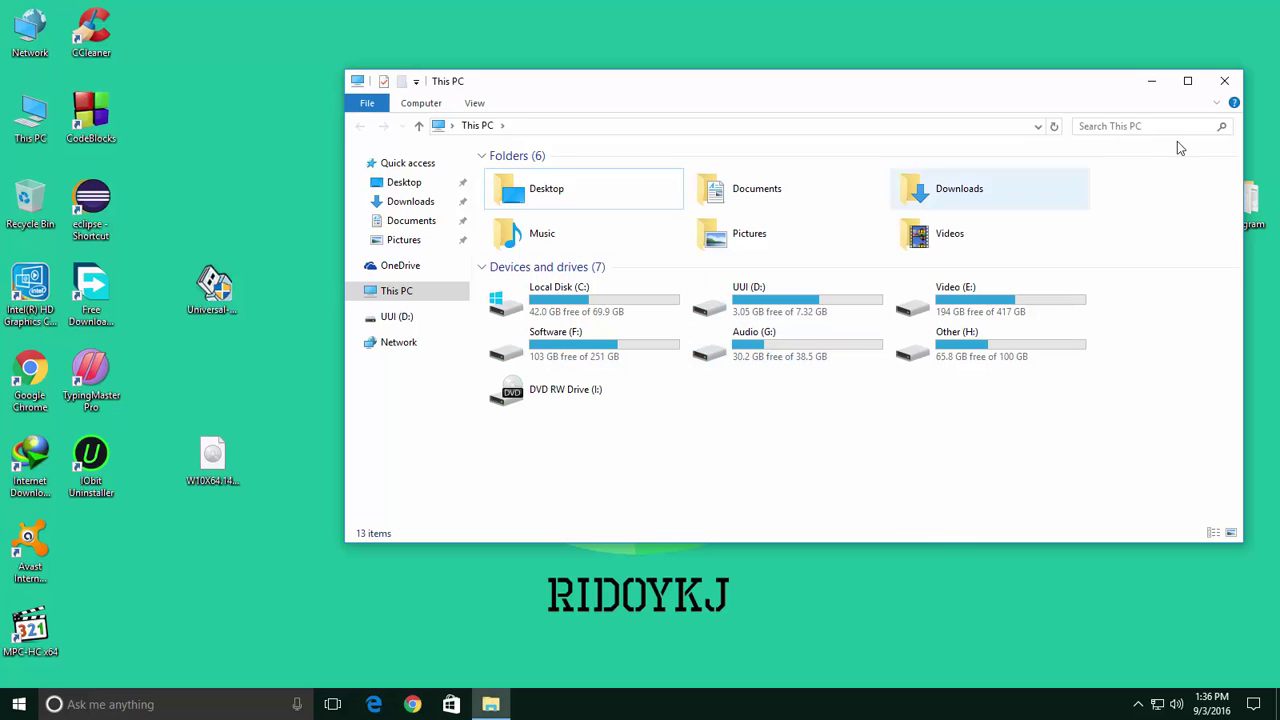
pyautogui.click(1224, 80)
pyautogui.rightClick(318, 154)
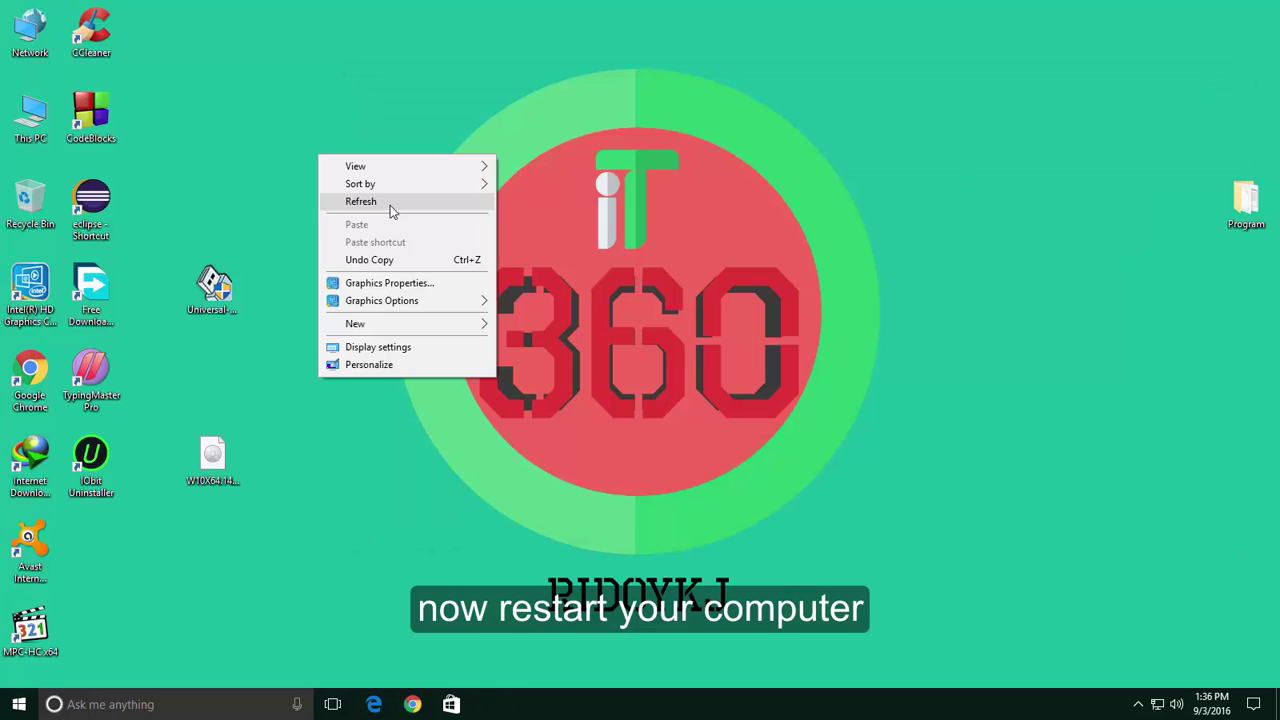
pyautogui.rightClick(390, 205)
pyautogui.click(430, 253)
pyautogui.rightClick(425, 254)
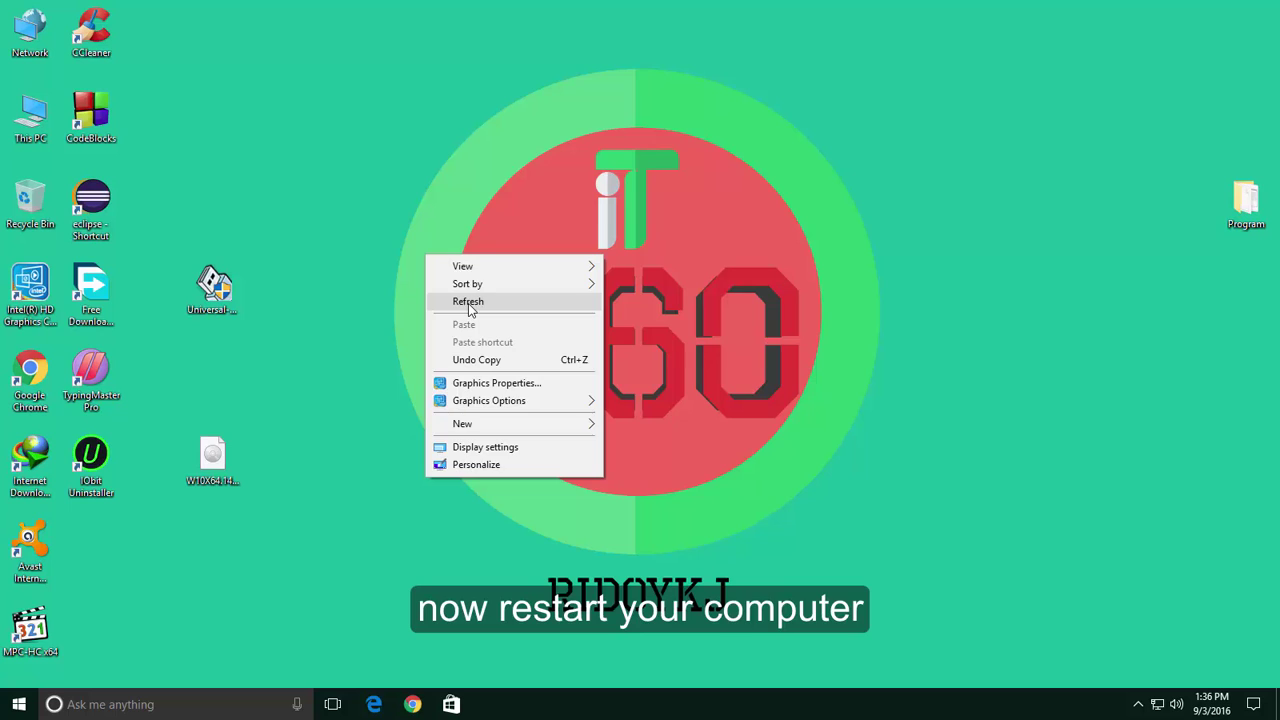
pyautogui.rightClick(468, 305)
pyautogui.click(517, 350)
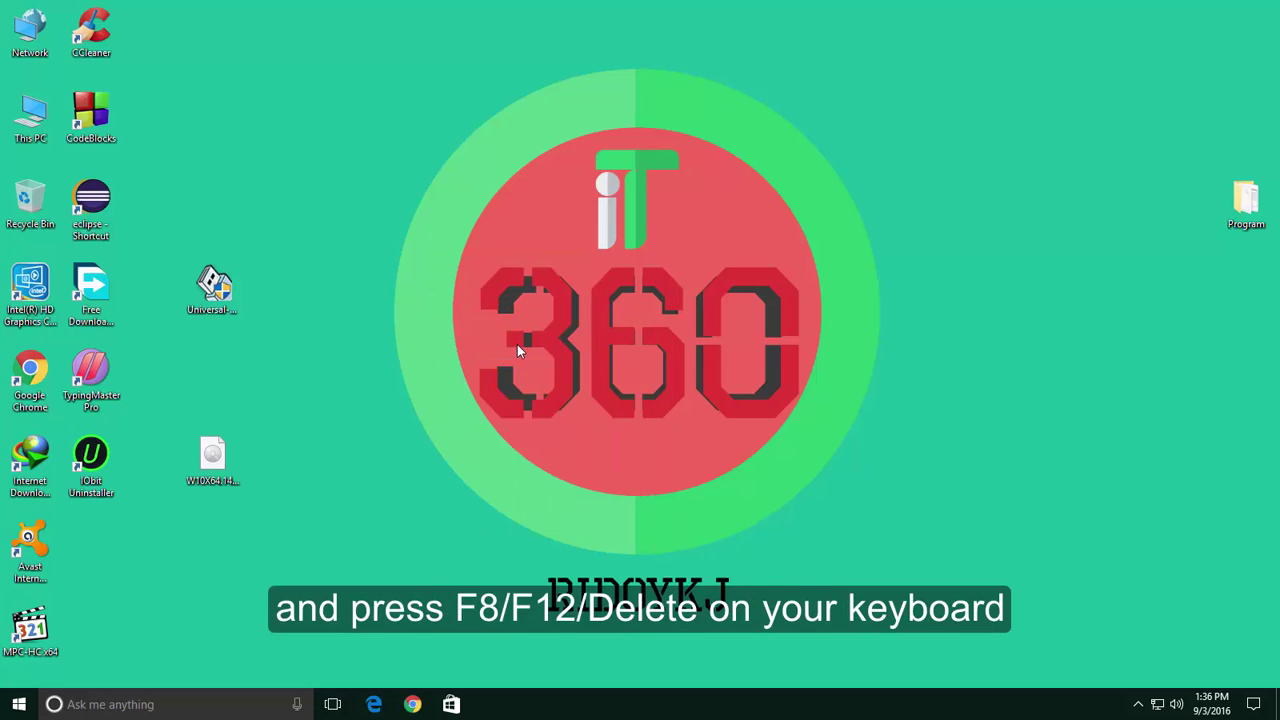
pyautogui.rightClick(498, 206)
pyautogui.rightClick(545, 252)
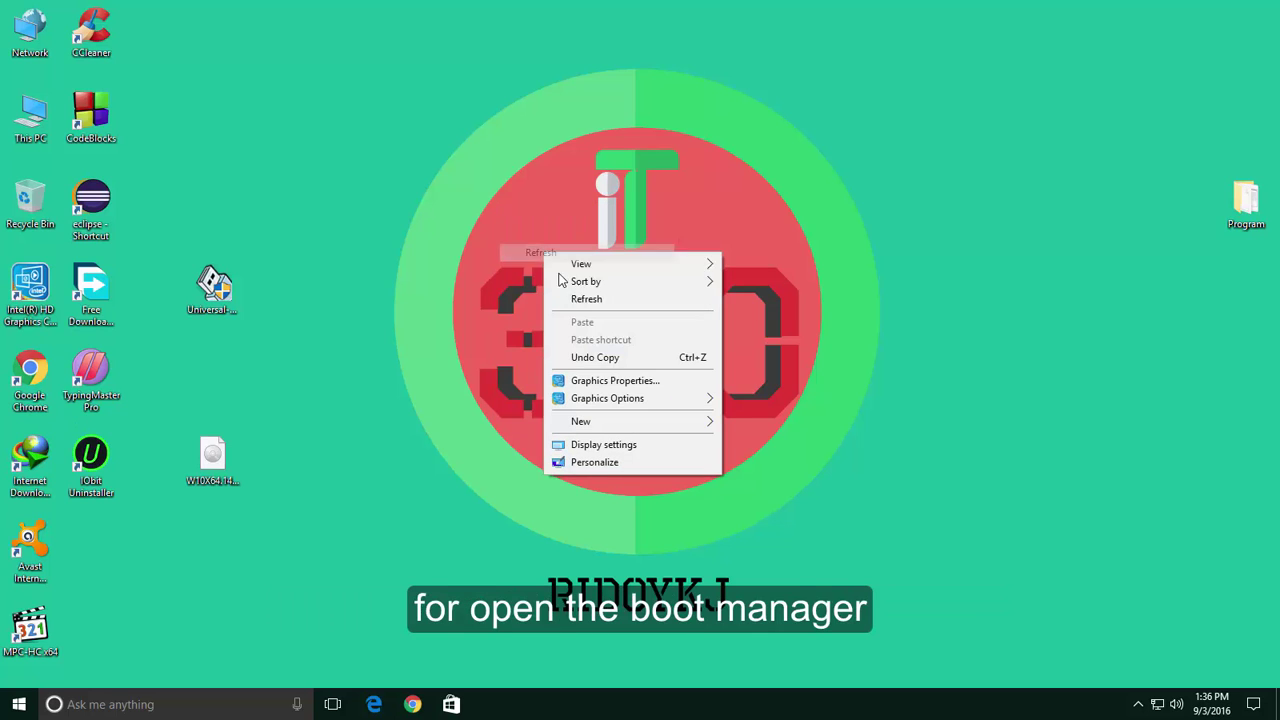
pyautogui.click(585, 305)
pyautogui.rightClick(584, 300)
pyautogui.click(605, 342)
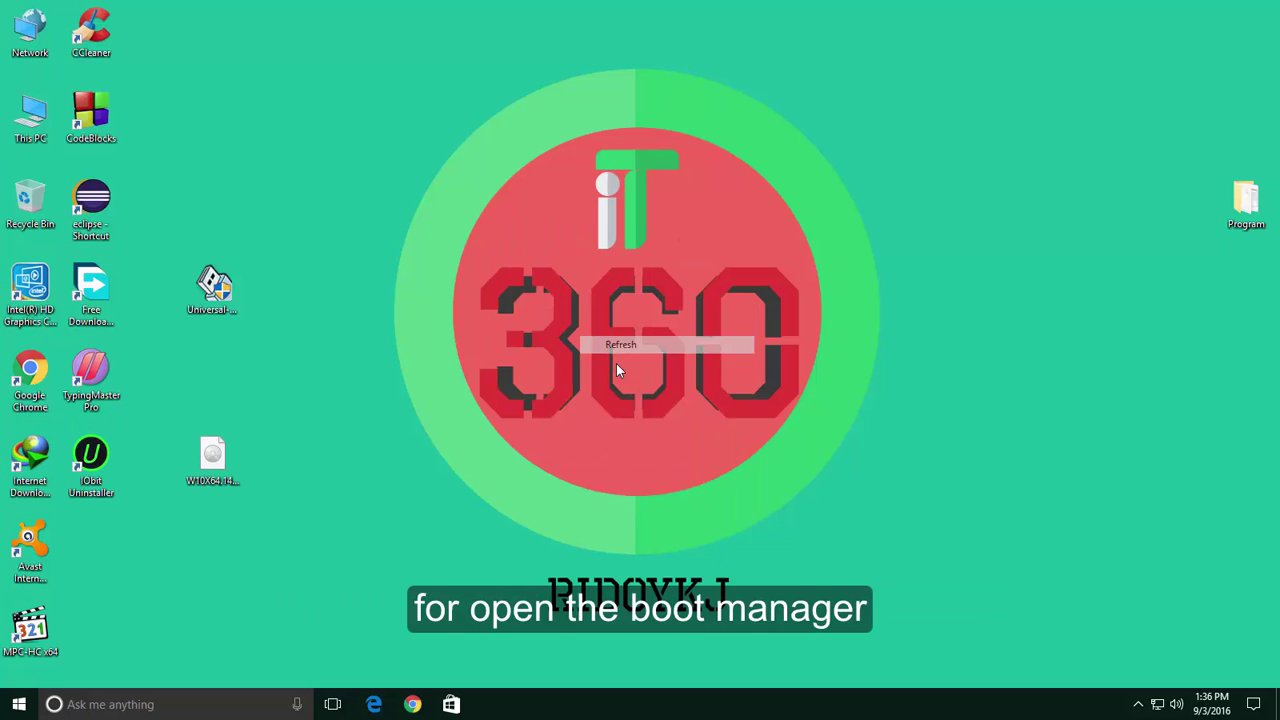
pyautogui.rightClick(608, 340)
pyautogui.click(620, 392)
pyautogui.rightClick(476, 227)
pyautogui.click(515, 277)
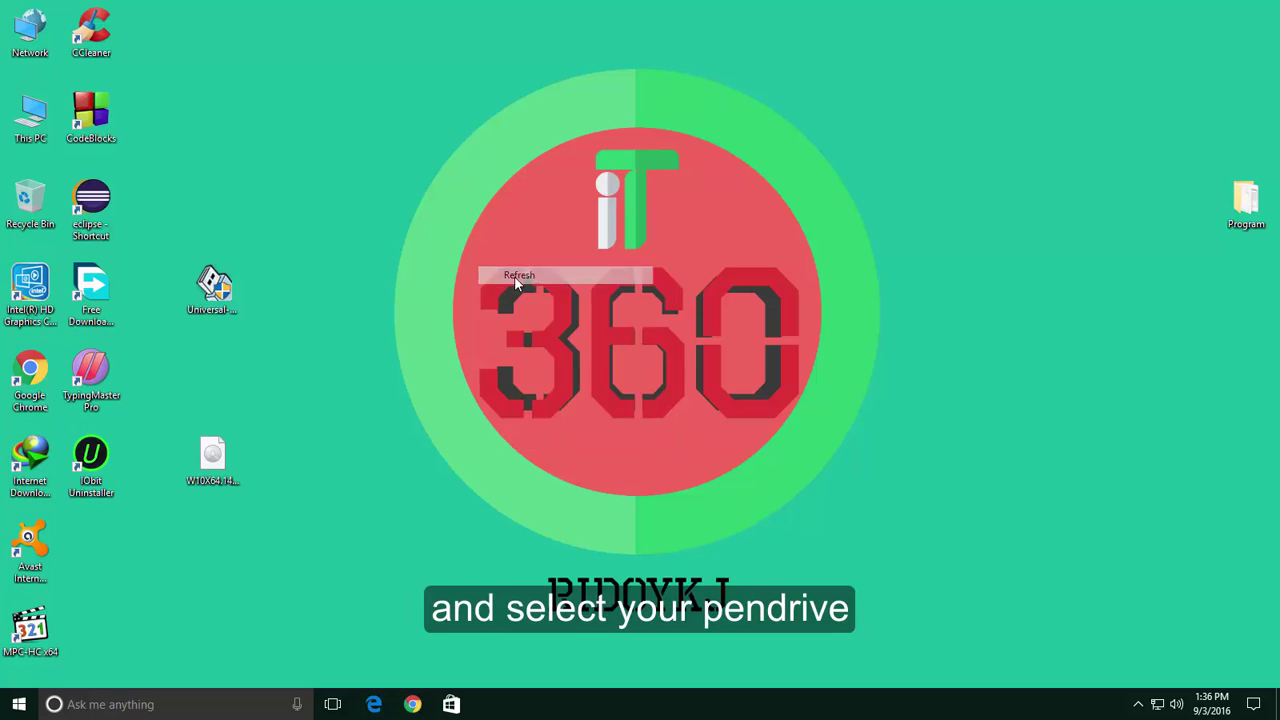
pyautogui.rightClick(514, 277)
pyautogui.click(550, 328)
pyautogui.rightClick(550, 328)
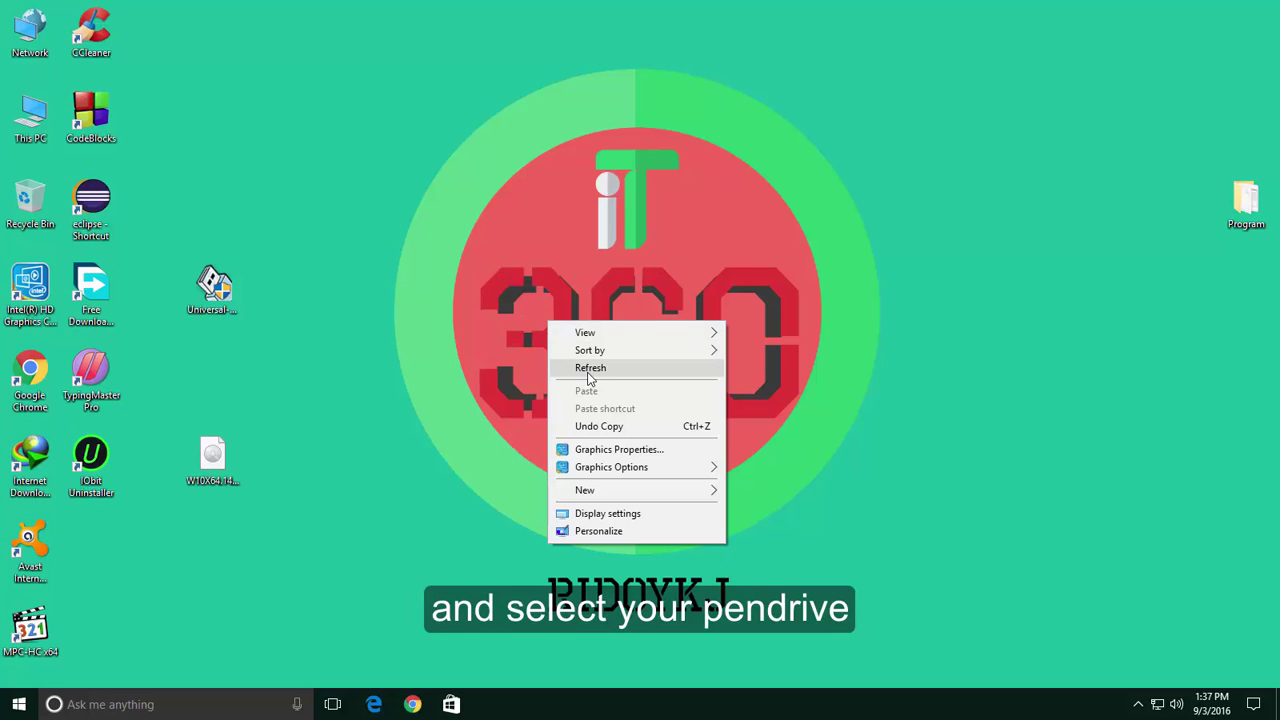
pyautogui.click(588, 369)
pyautogui.rightClick(587, 372)
pyautogui.click(647, 420)
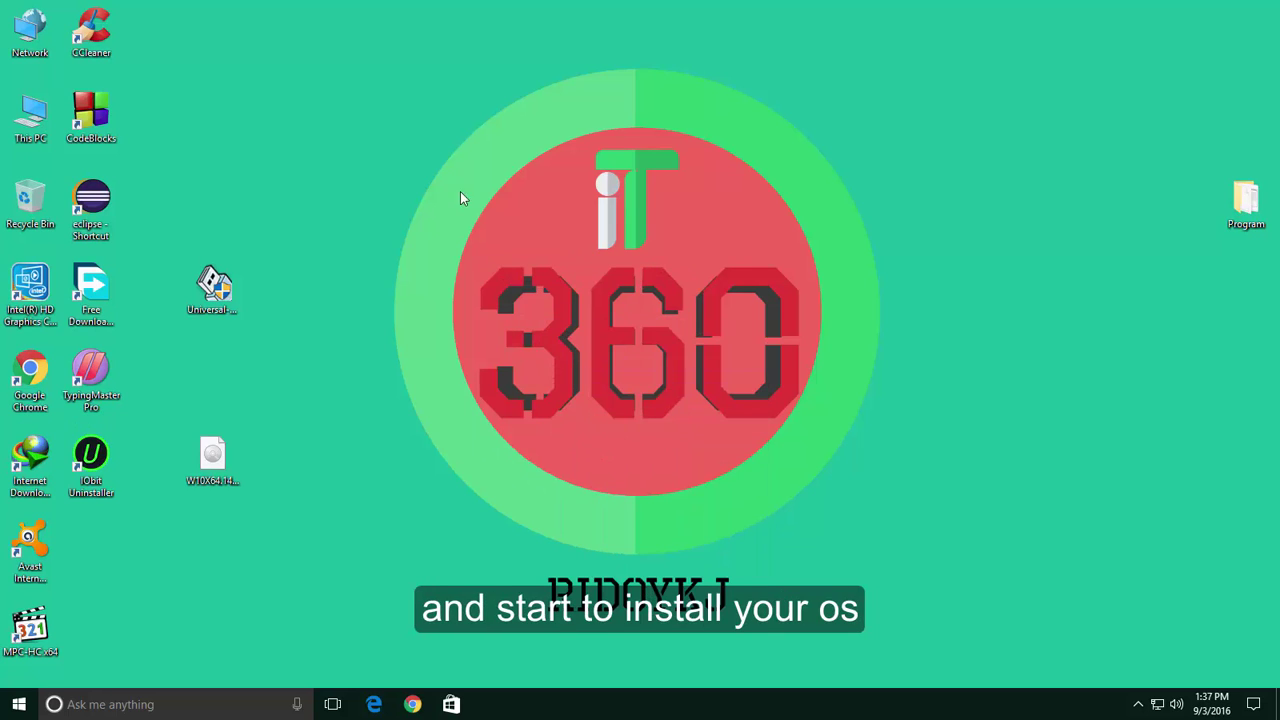
pyautogui.rightClick(440, 169)
pyautogui.click(480, 215)
pyautogui.rightClick(481, 215)
pyautogui.click(521, 263)
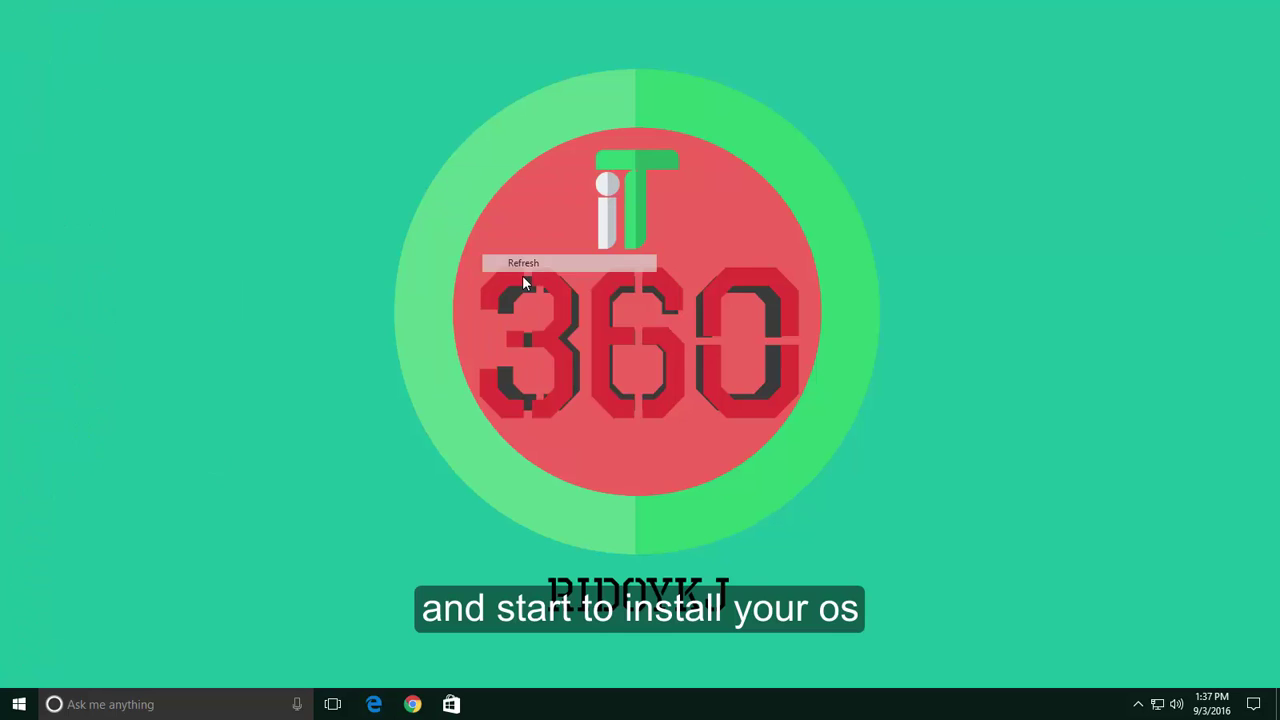
pyautogui.rightClick(296, 84)
pyautogui.click(340, 131)
pyautogui.rightClick(340, 130)
pyautogui.click(417, 180)
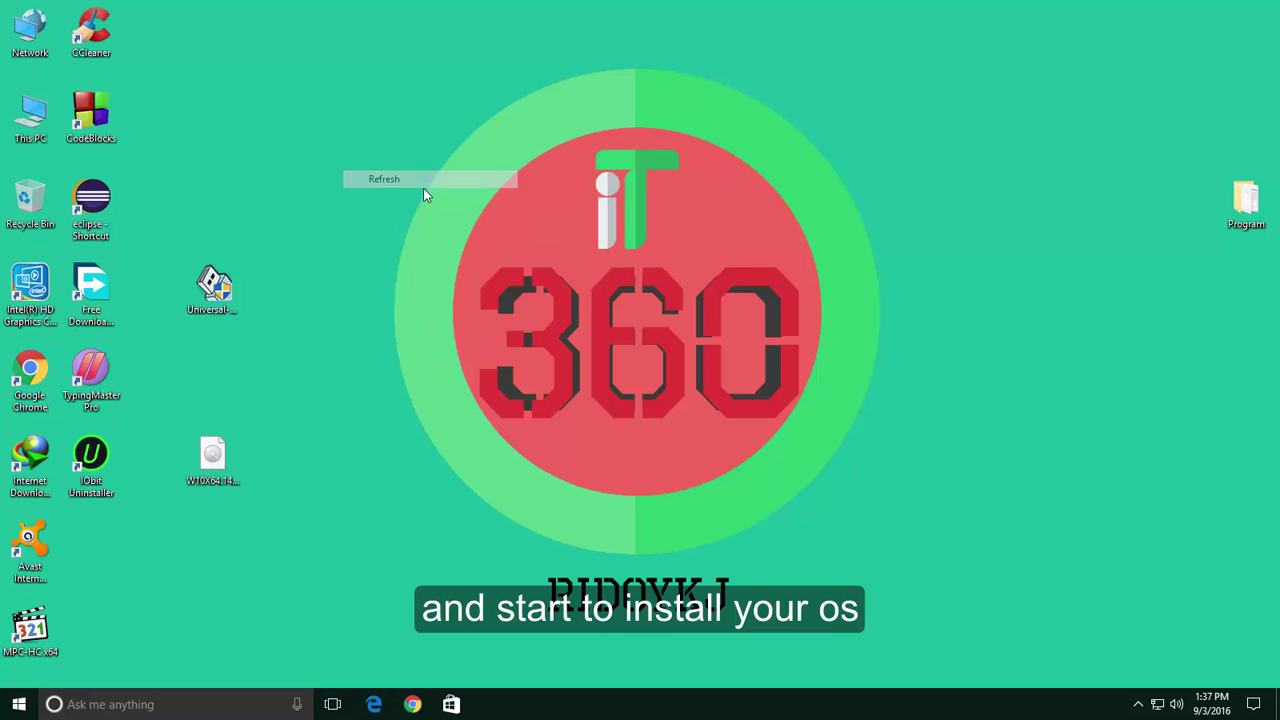